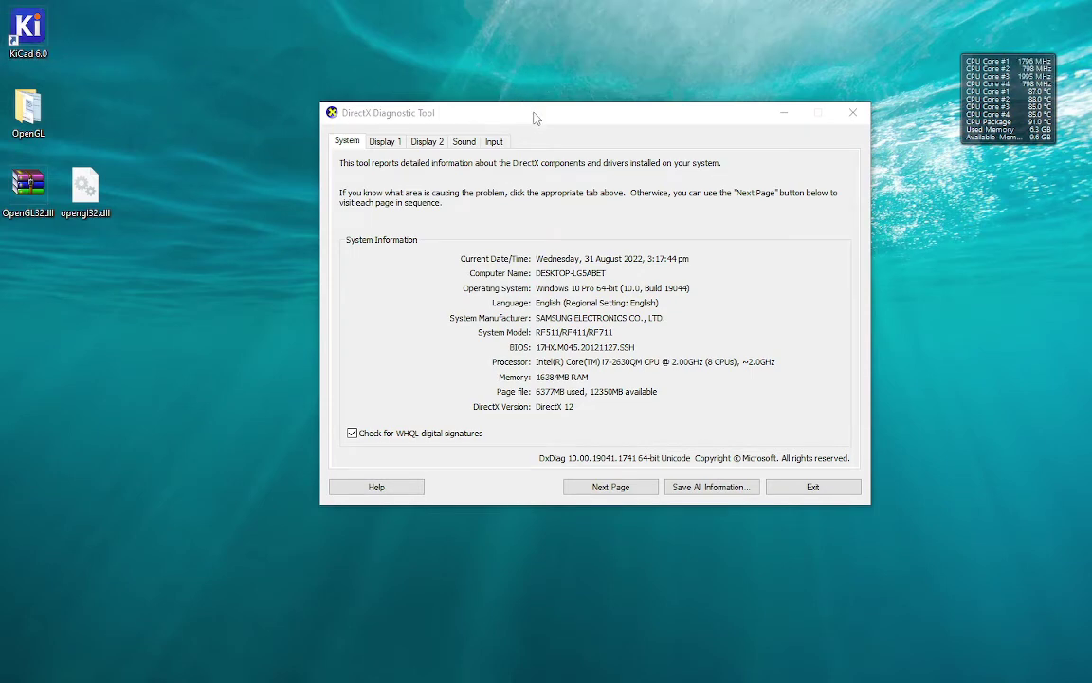
- Reposition the DirectX Diagnostic Tool window and show its Display 1 page
drag(534, 118, 527, 84)
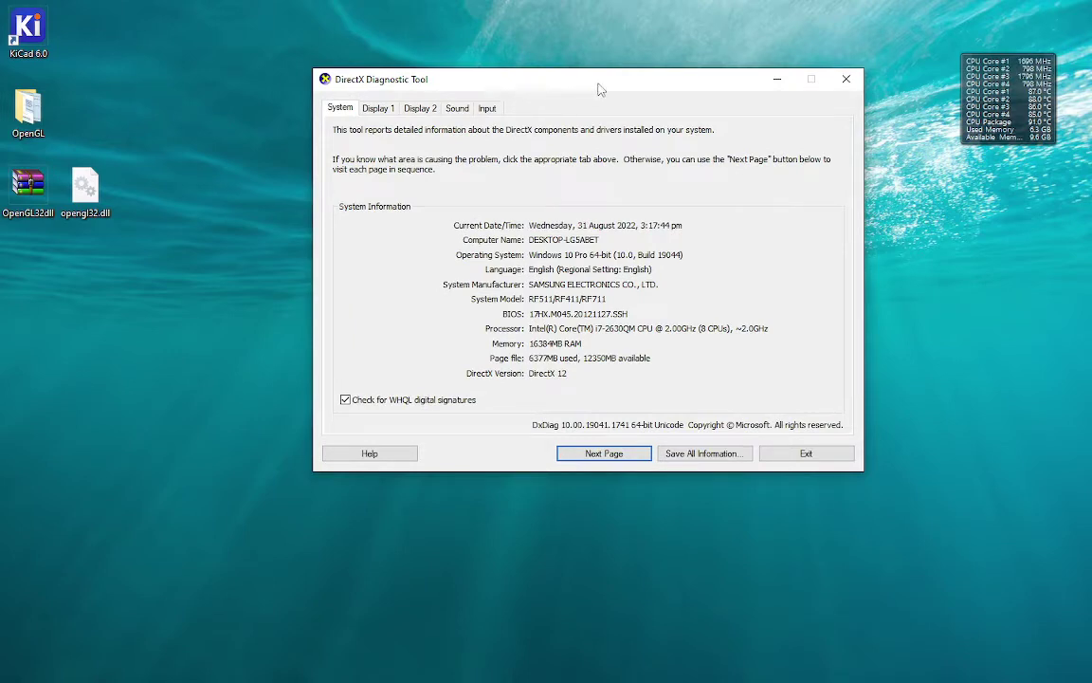
drag(599, 88, 585, 86)
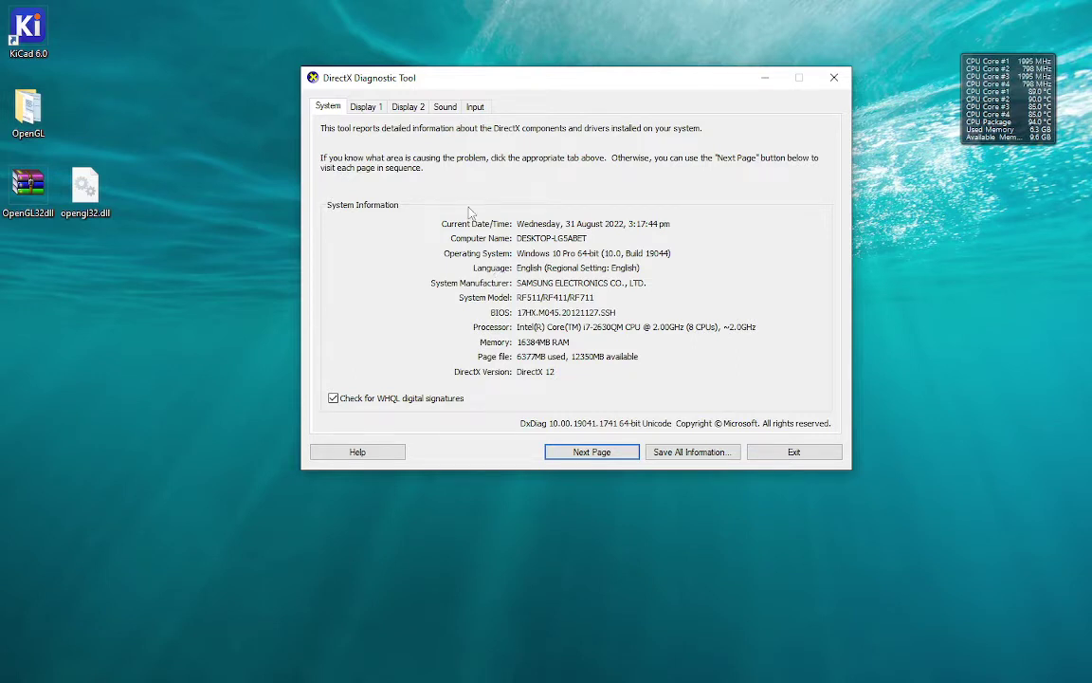
click(366, 107)
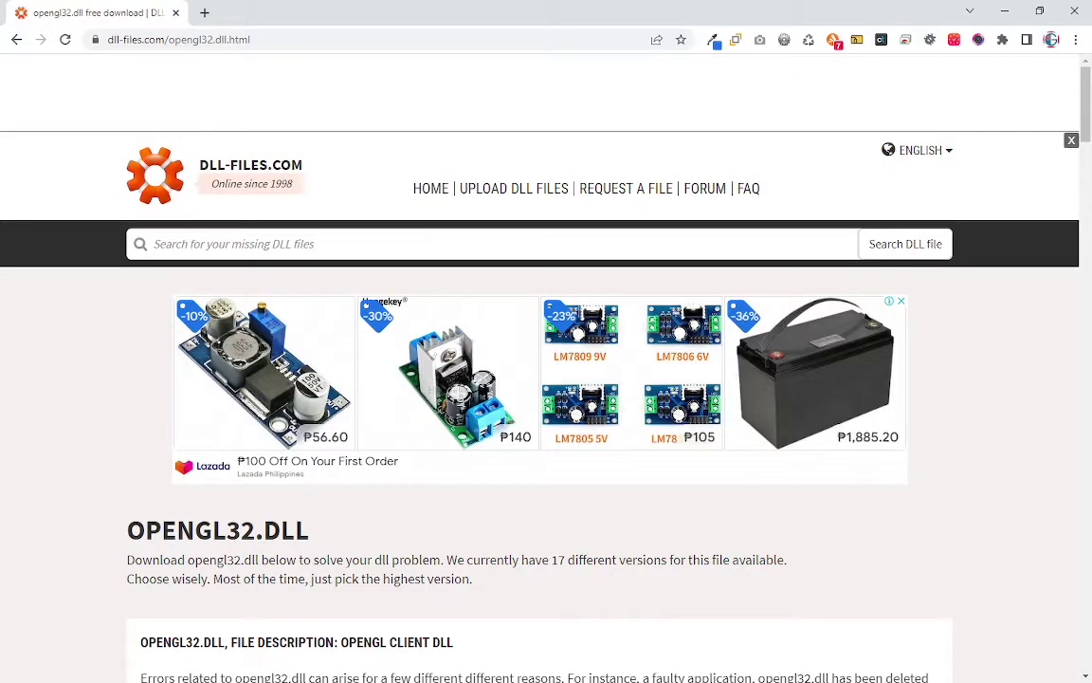
scroll(639, 351, down, 2)
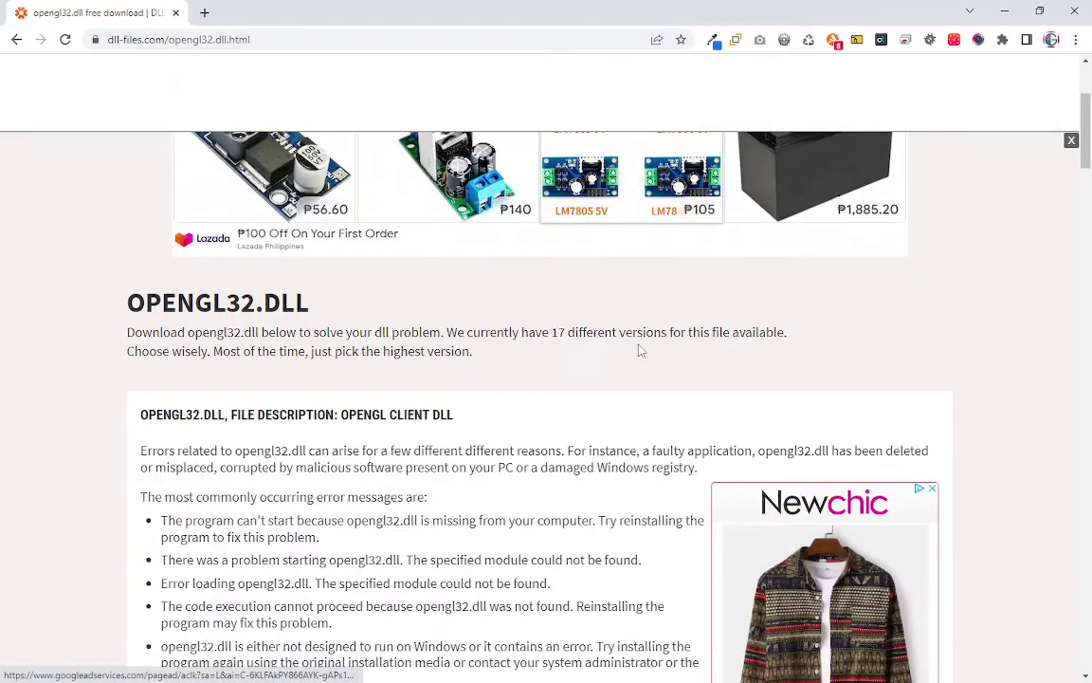
scroll(639, 351, down, 2)
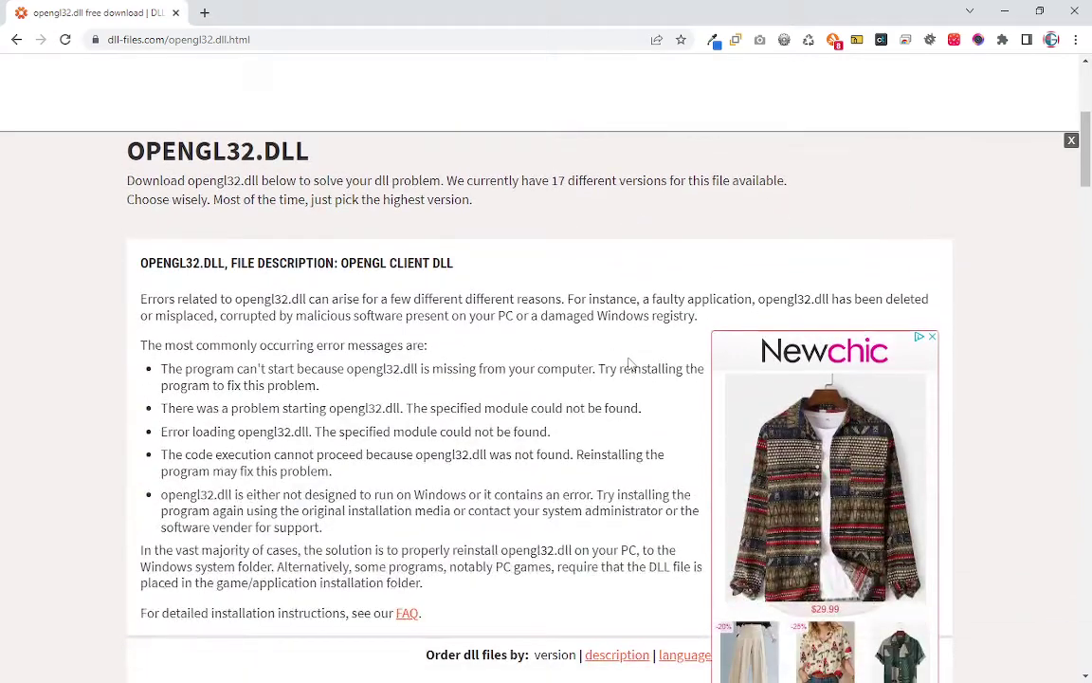
scroll(628, 364, down, 1)
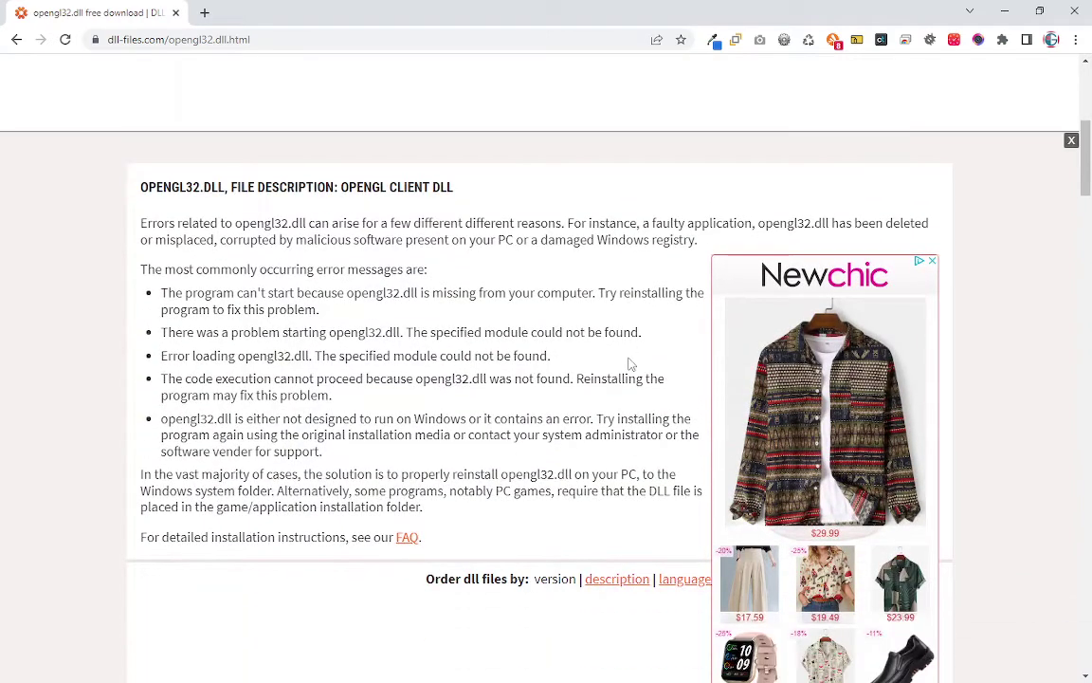
scroll(628, 364, up, 1)
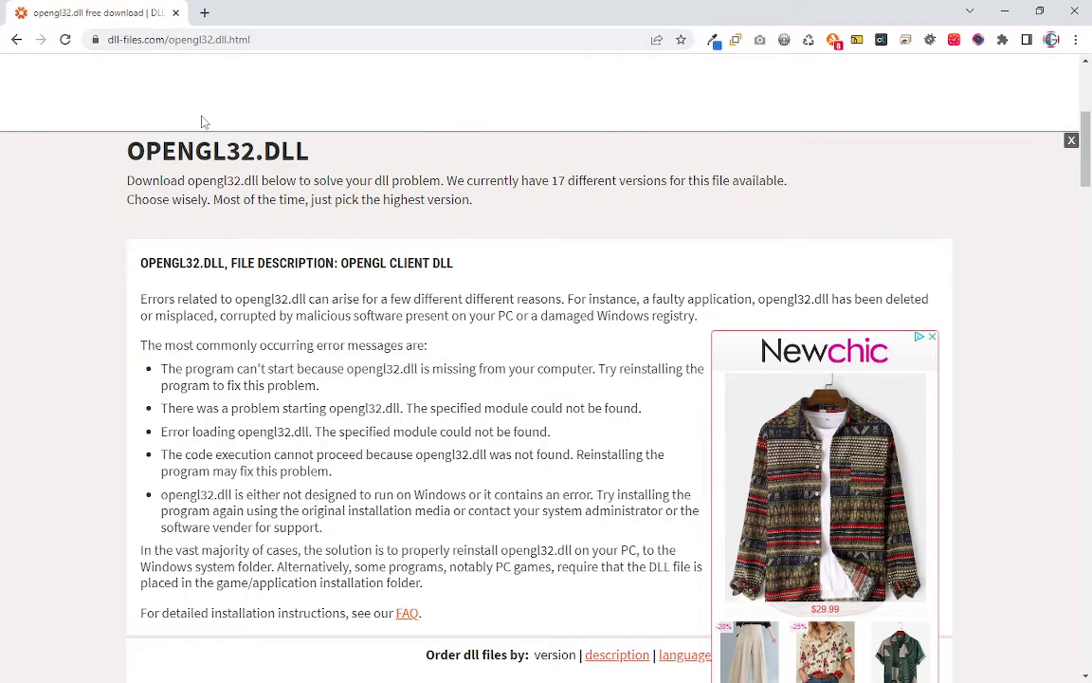
scroll(484, 259, down, 1)
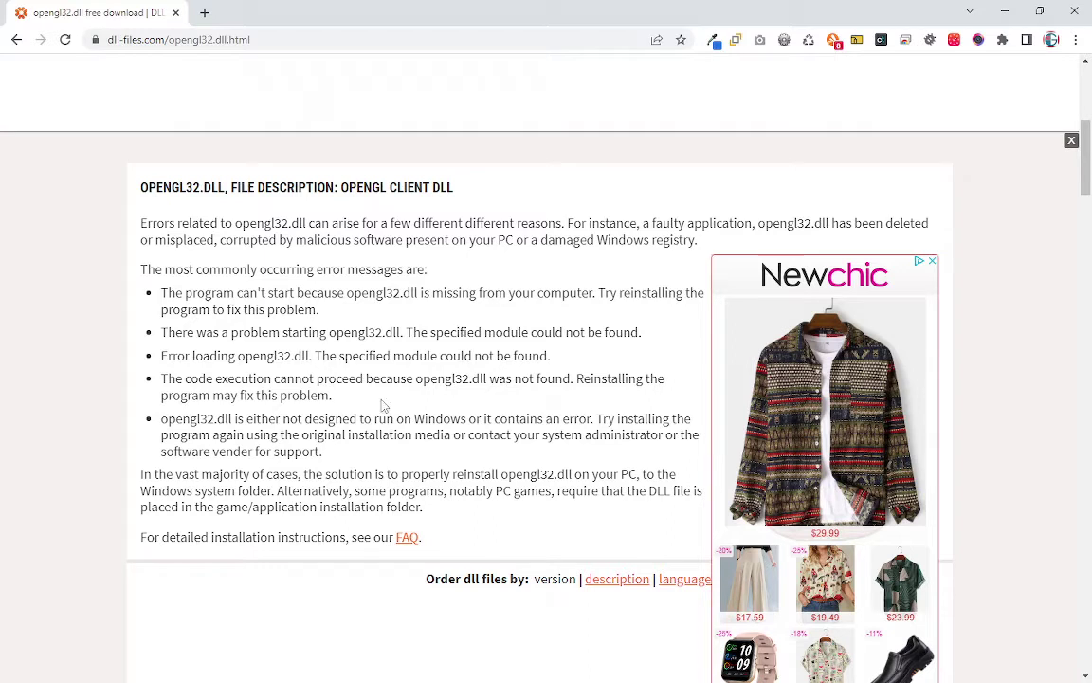
- Highlight the advice to reinstall opengl32.dll into the Windows system folder, then minimize Chrome
drag(140, 474, 427, 510)
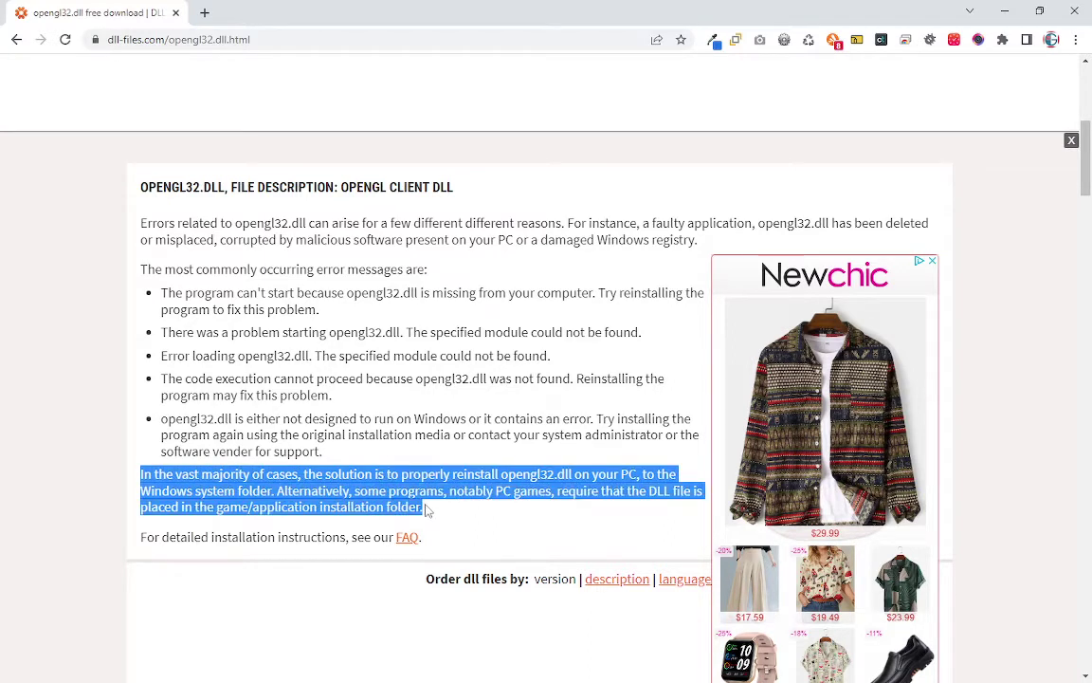
click(1006, 13)
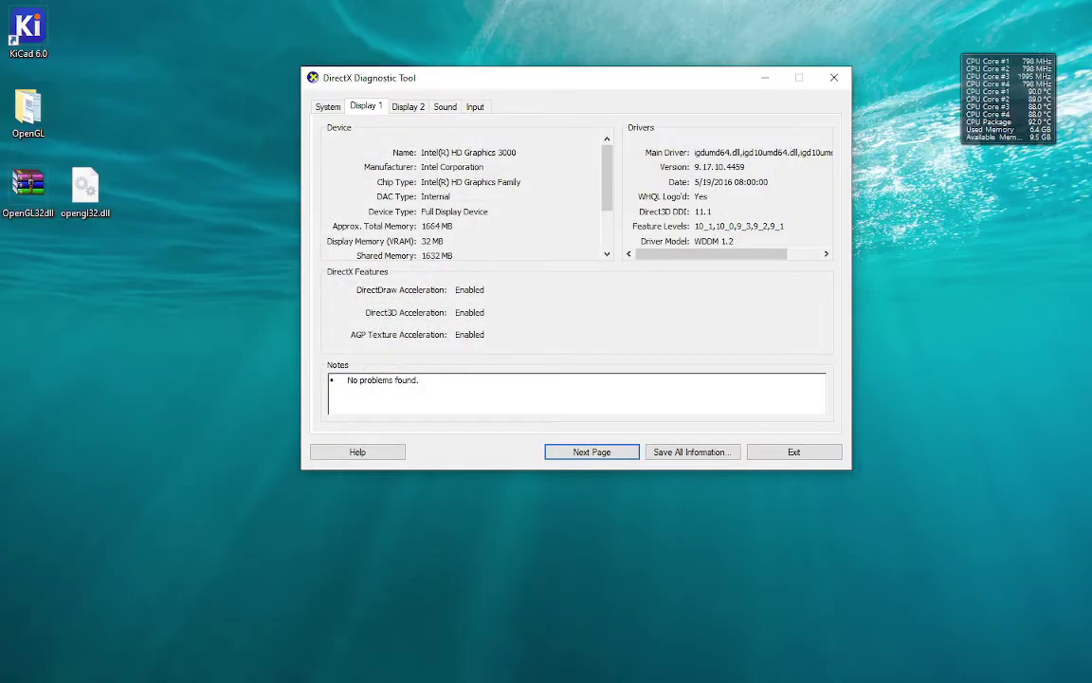
- Open a maximized File Explorer window and browse to C:\Windows\System32
key(super+e)
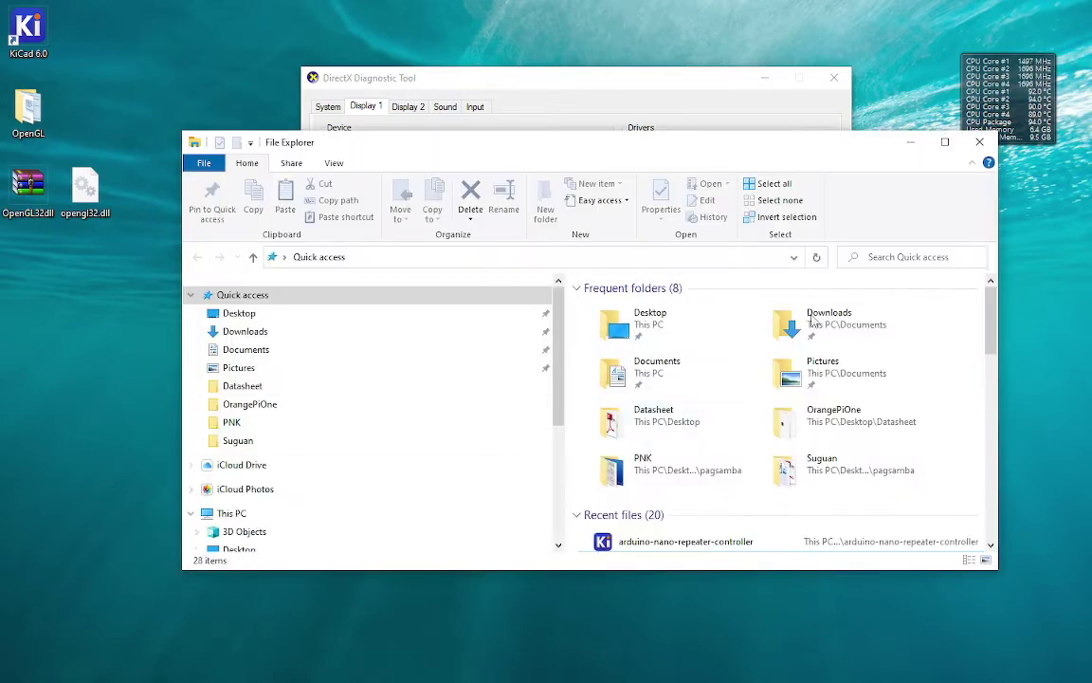
click(944, 141)
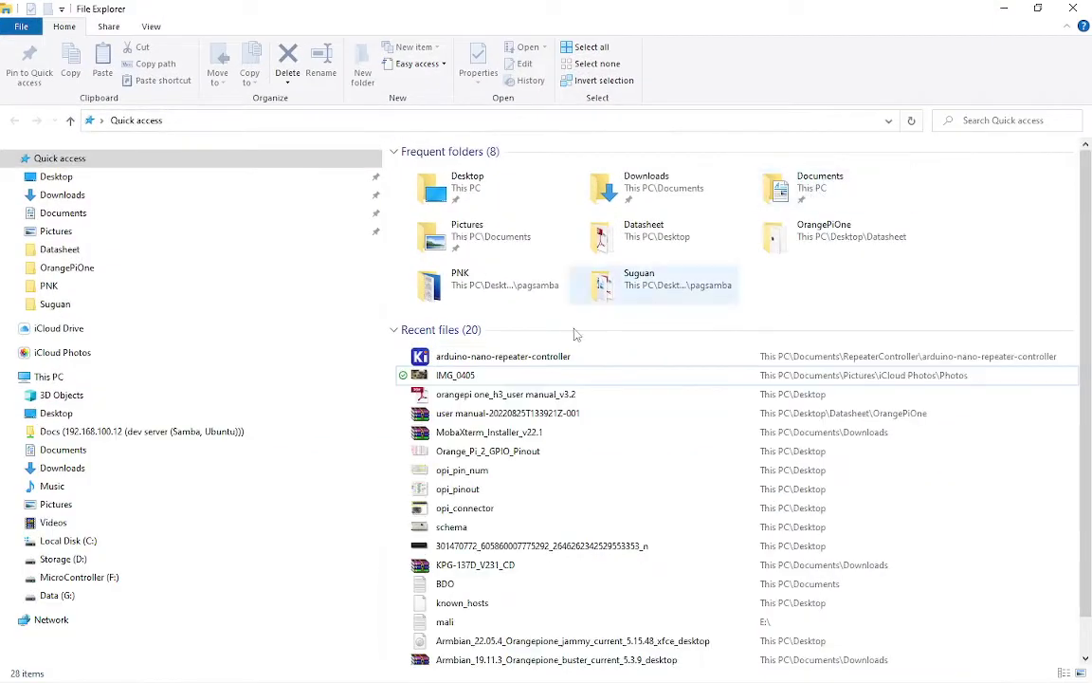
click(88, 542)
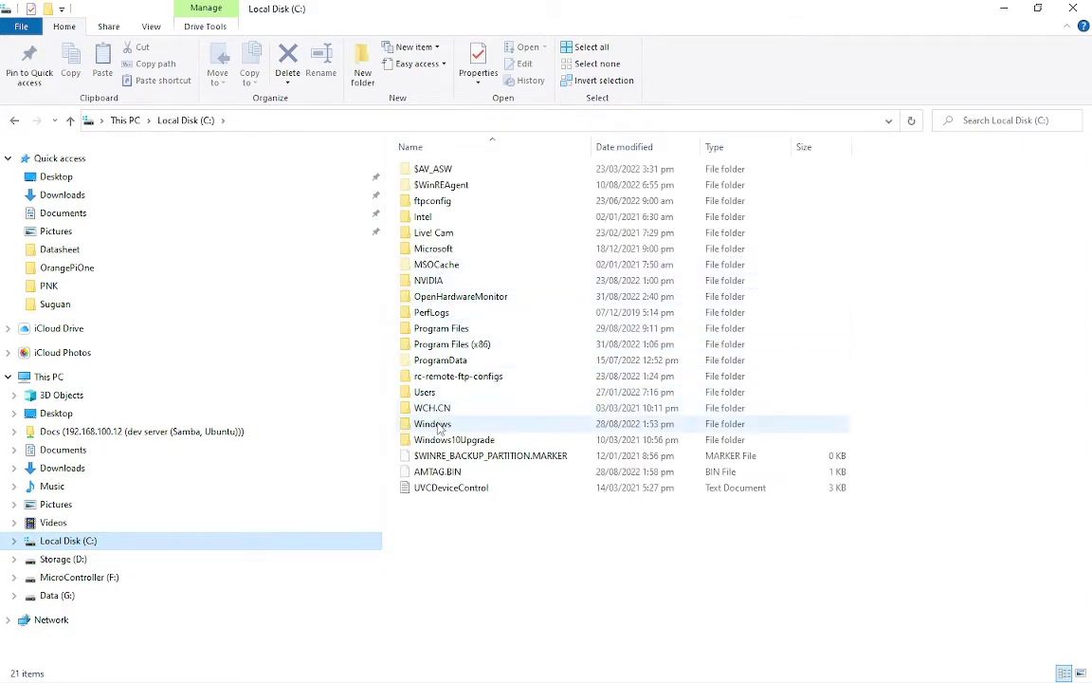
double_click(434, 424)
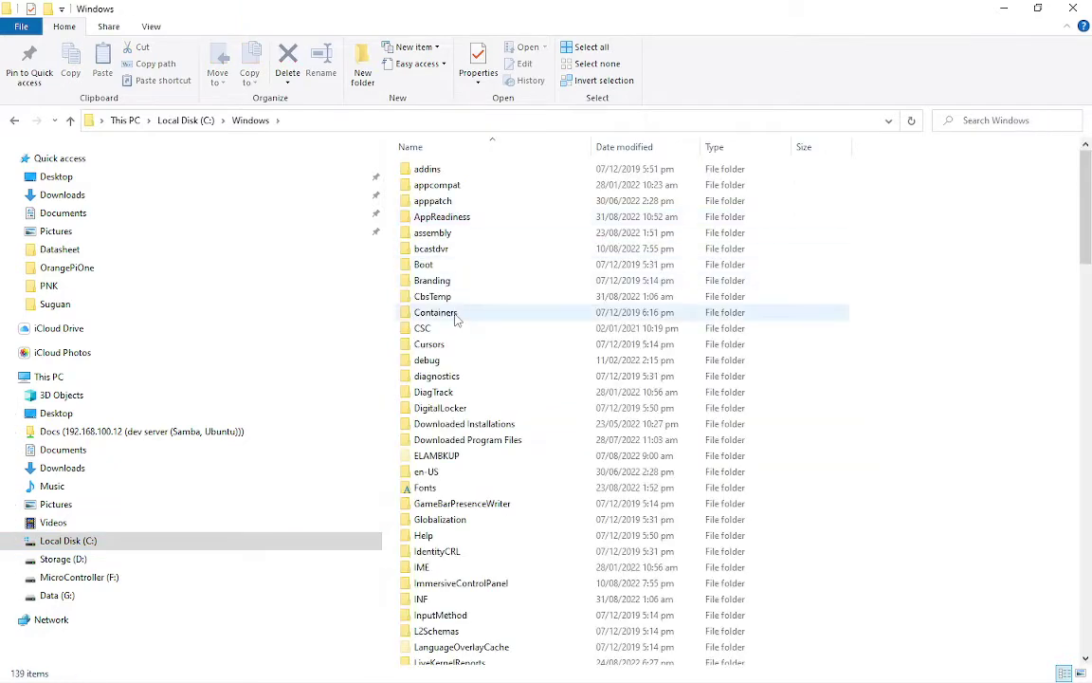
scroll(498, 559, down, 10)
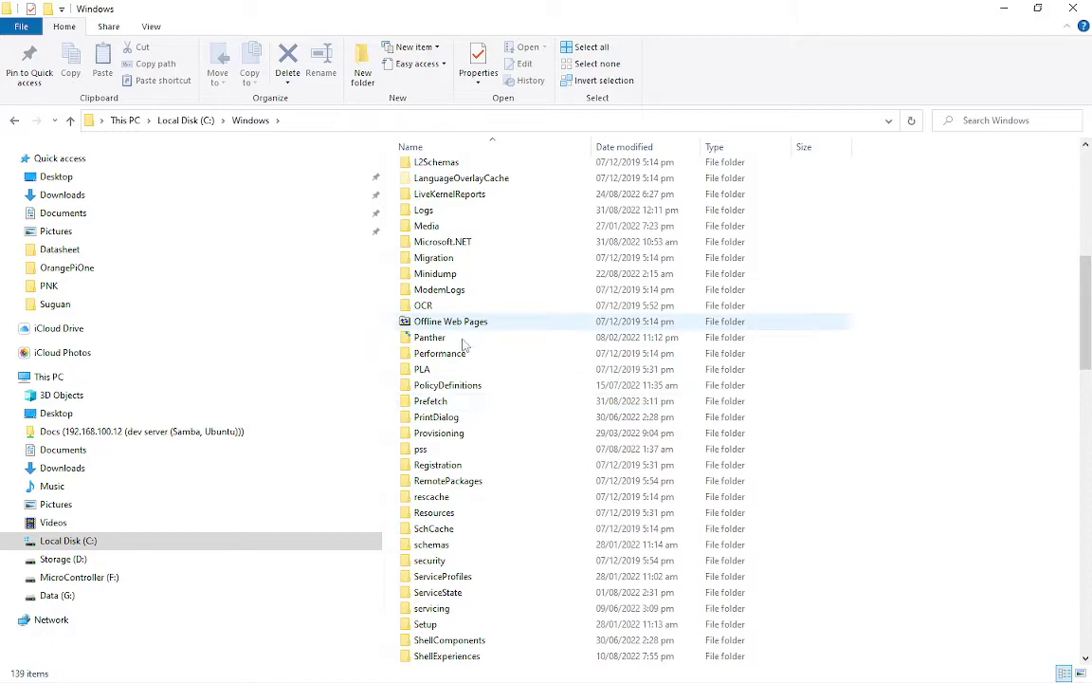
scroll(465, 346, down, 4)
double_click(449, 575)
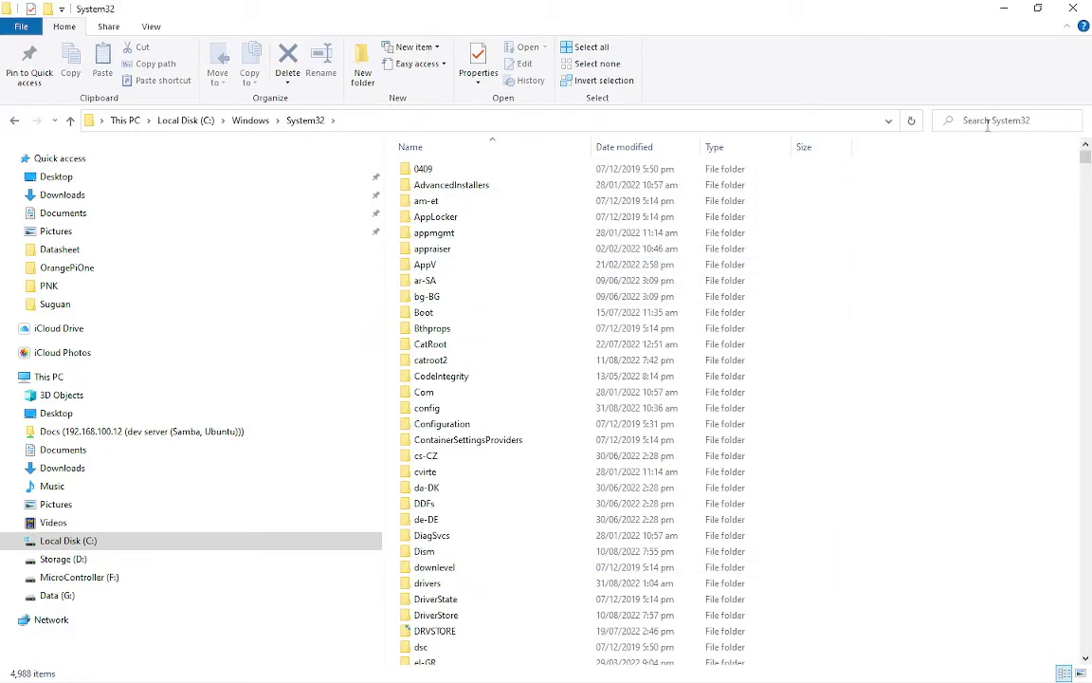
- Search System32 for opengl32.dll, finding the 1.01 MB file
text(op)
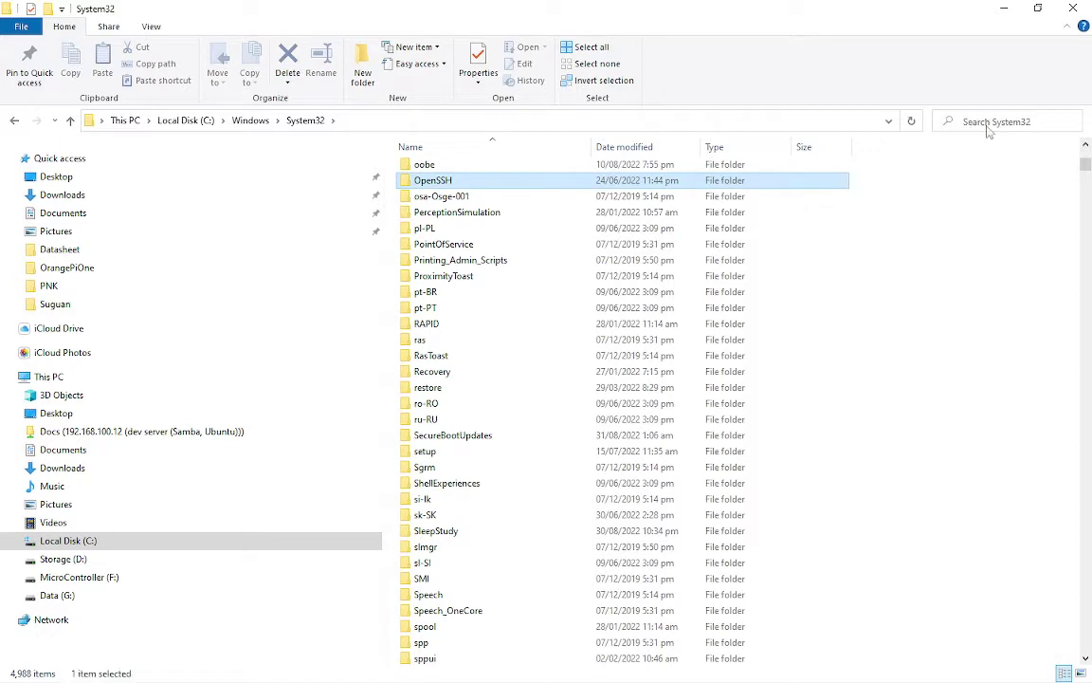
click(987, 126)
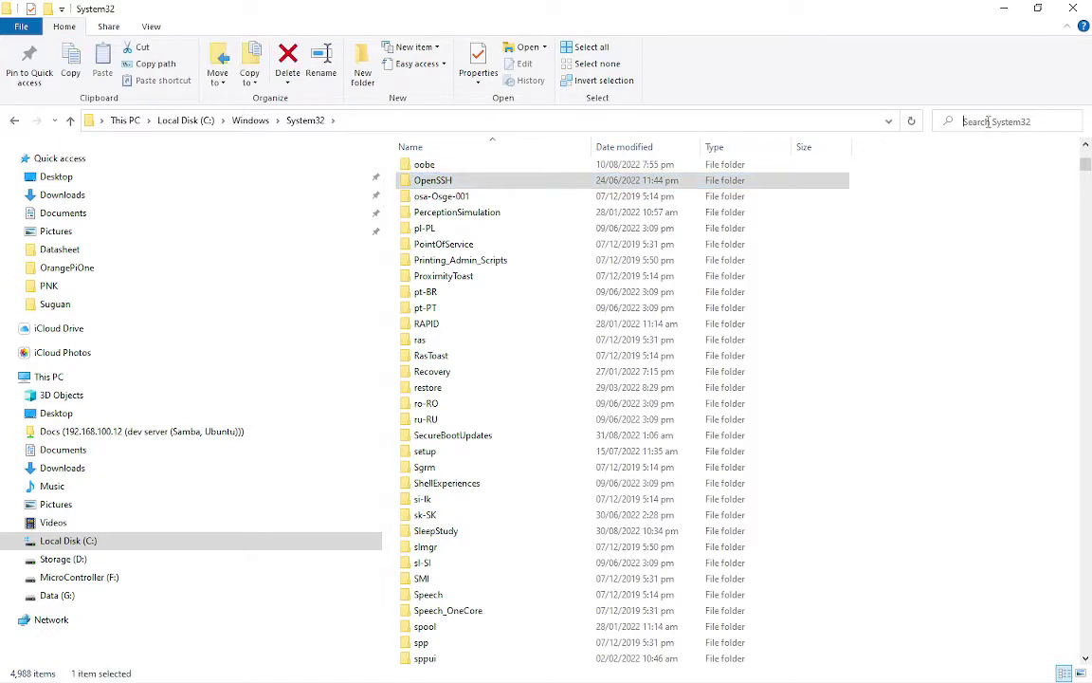
text(open)
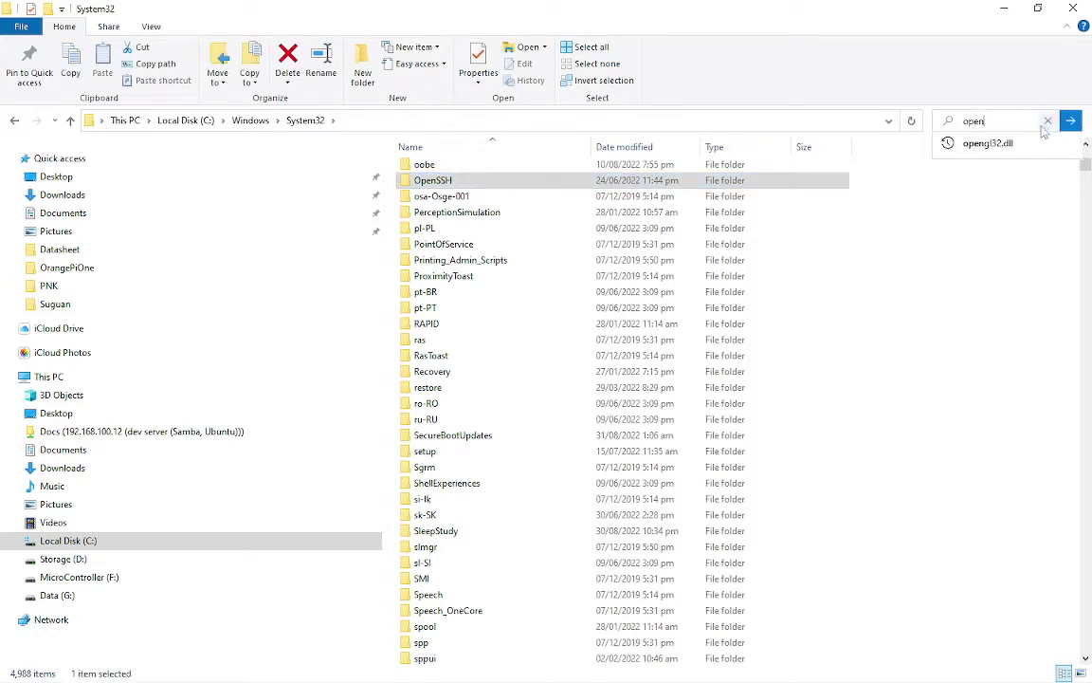
click(1003, 144)
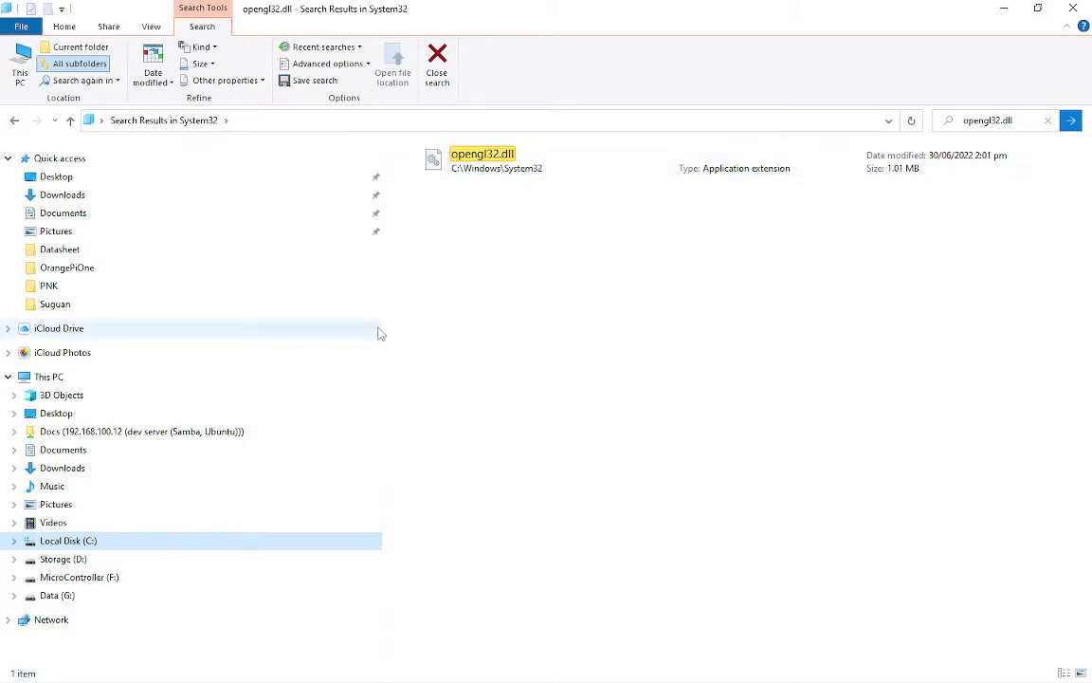
- Browse from Local Disk (C:) to the Windows\SysWOW64 folder
click(102, 542)
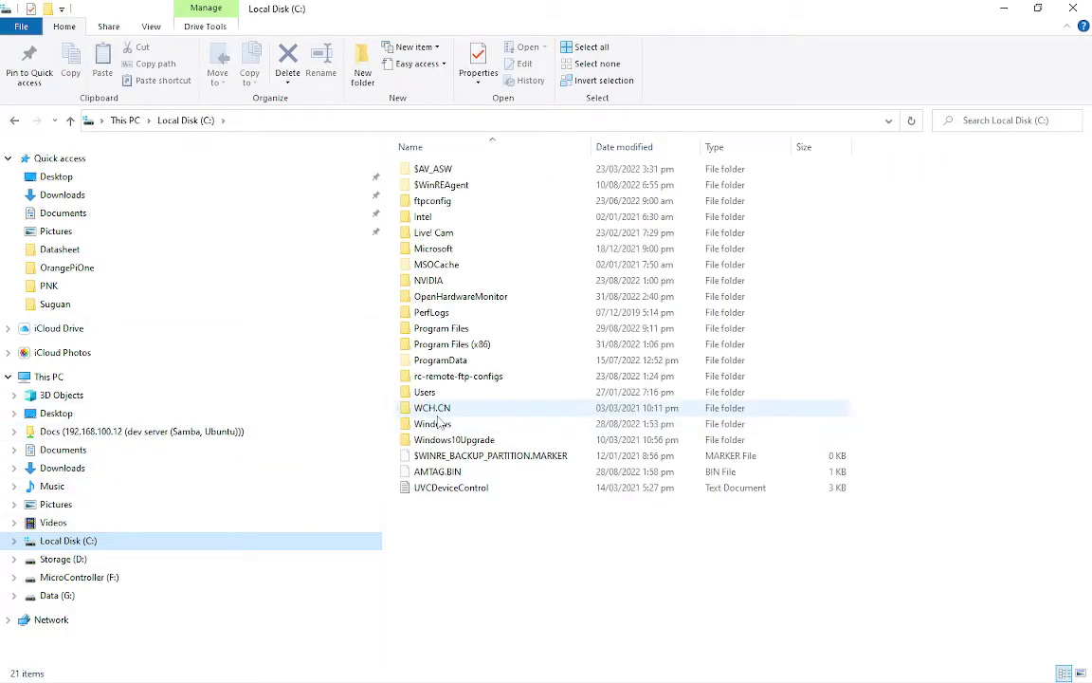
click(434, 423)
double_click(434, 424)
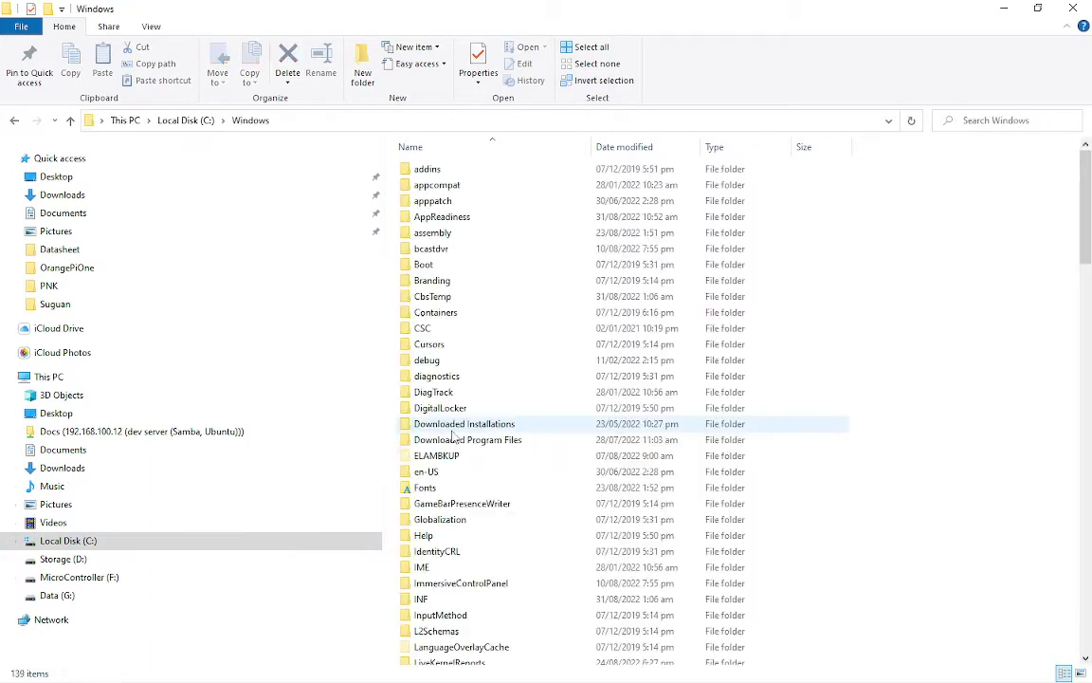
scroll(490, 479, down, 5)
scroll(490, 479, down, 6)
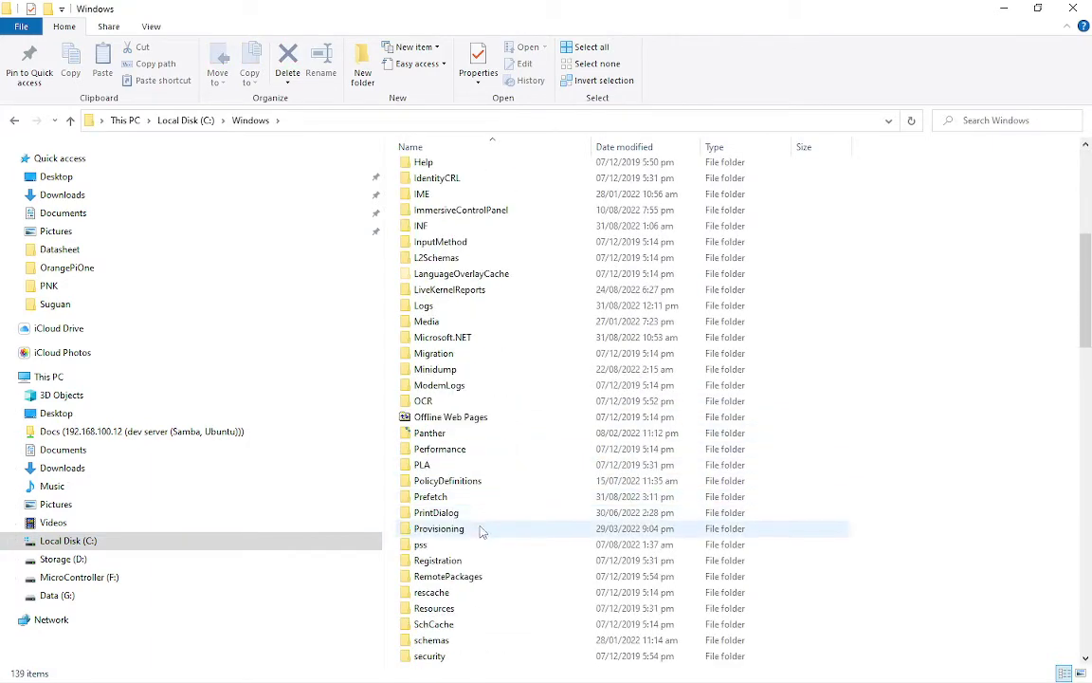
scroll(479, 532, down, 5)
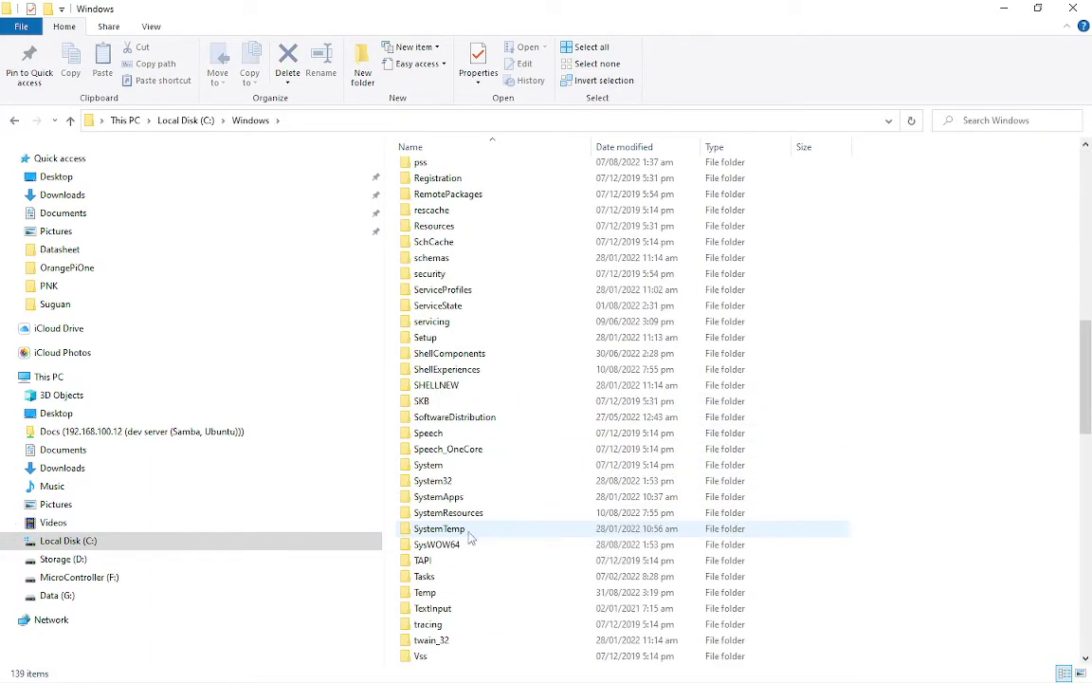
click(456, 547)
double_click(457, 548)
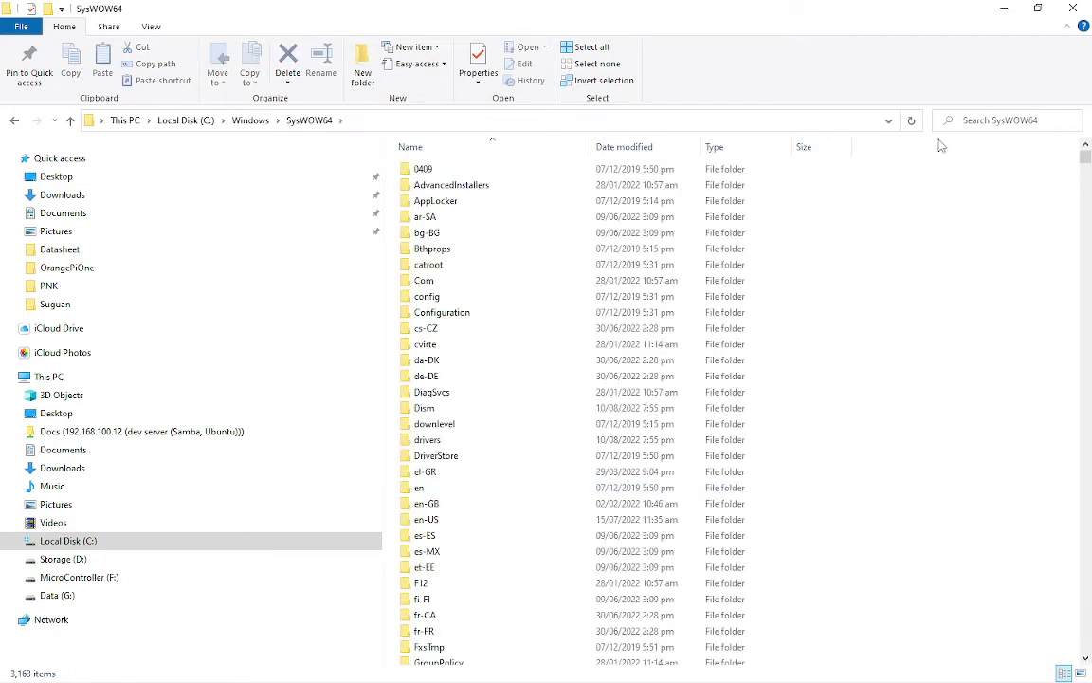
- Search SysWOW64 for opengl32.dll, finding the 904 KB copy, then minimize Explorer
click(1005, 121)
text(opengl)
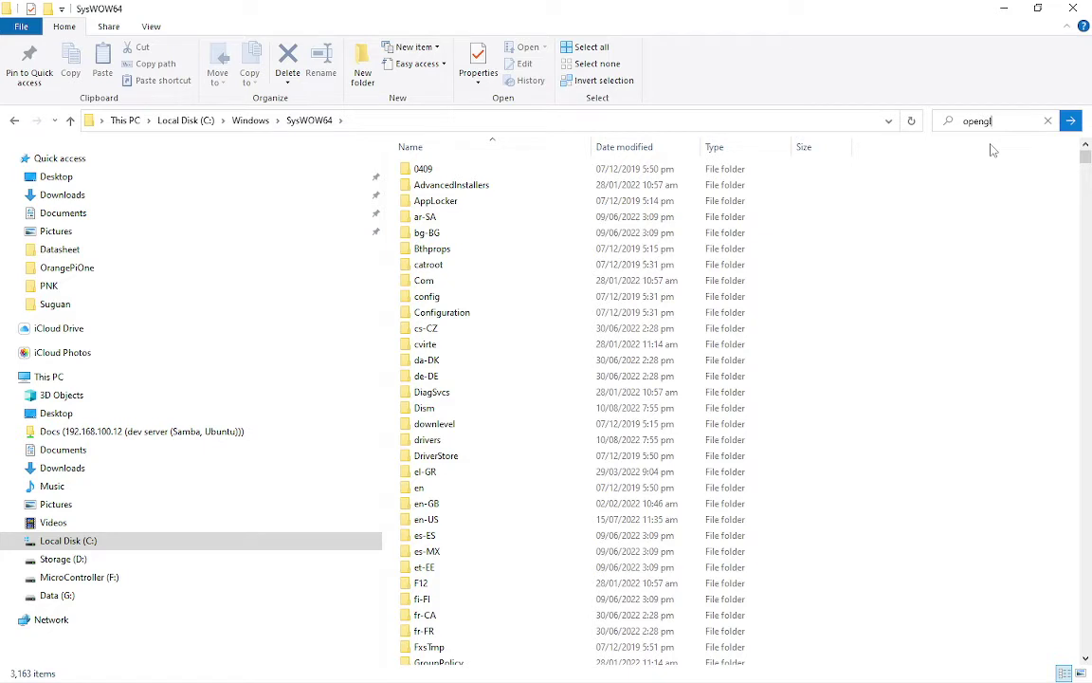
text(32.dl)
click(989, 143)
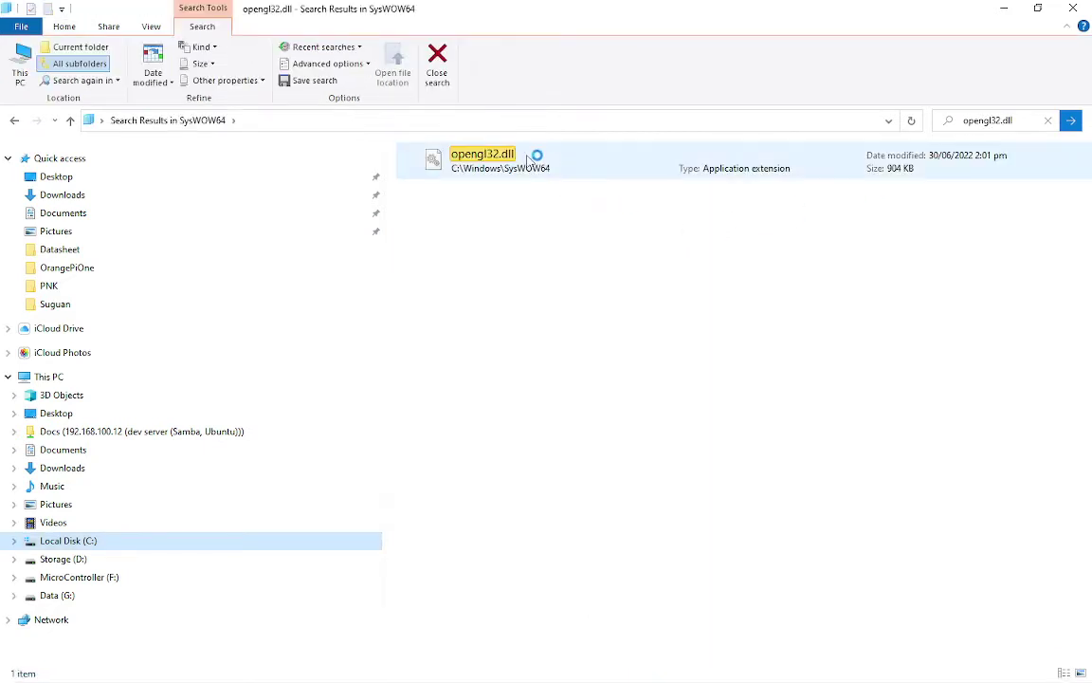
click(1004, 15)
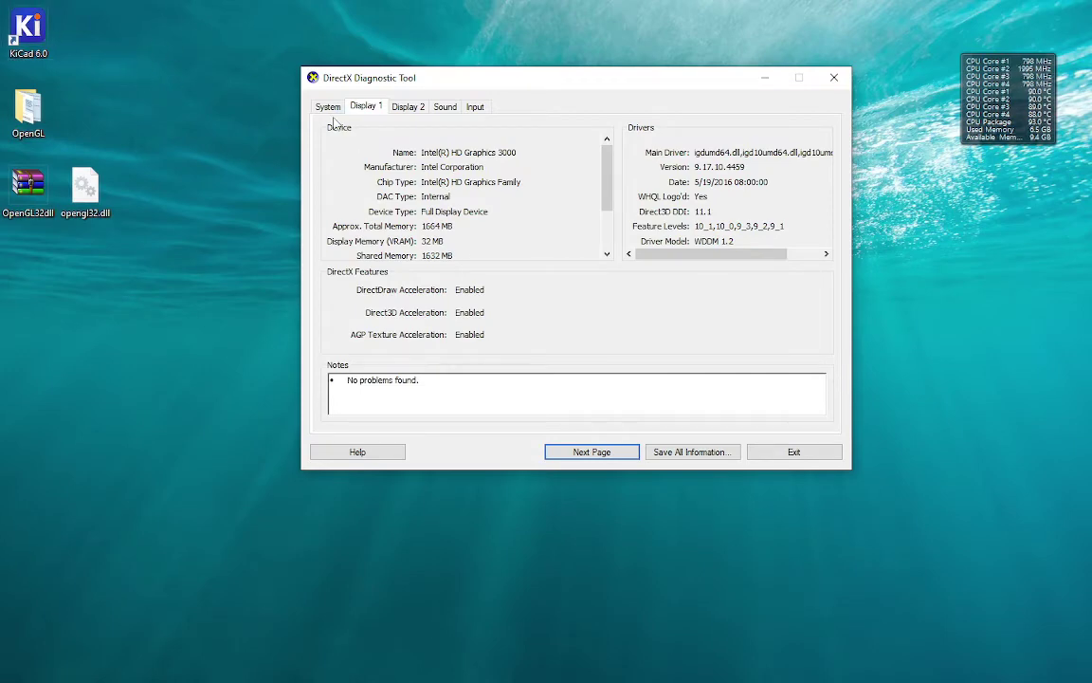
- Minimize DxDiag, open the arduino-nano-repeater-controller .kicad_pcb file, and dismiss the File Open Error
click(765, 82)
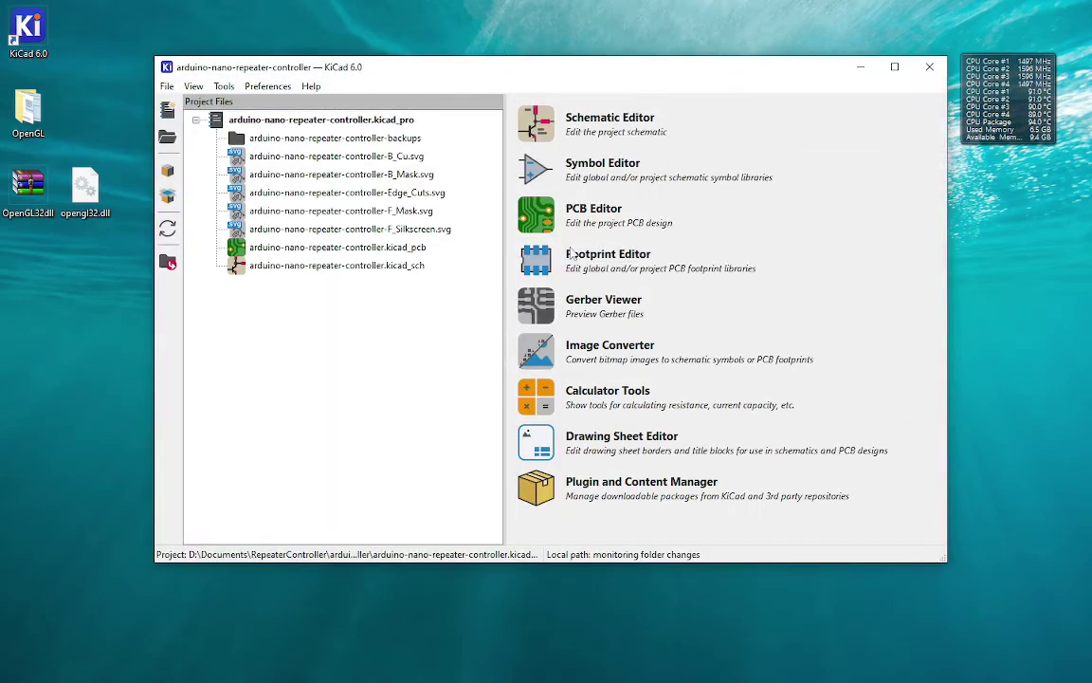
double_click(397, 248)
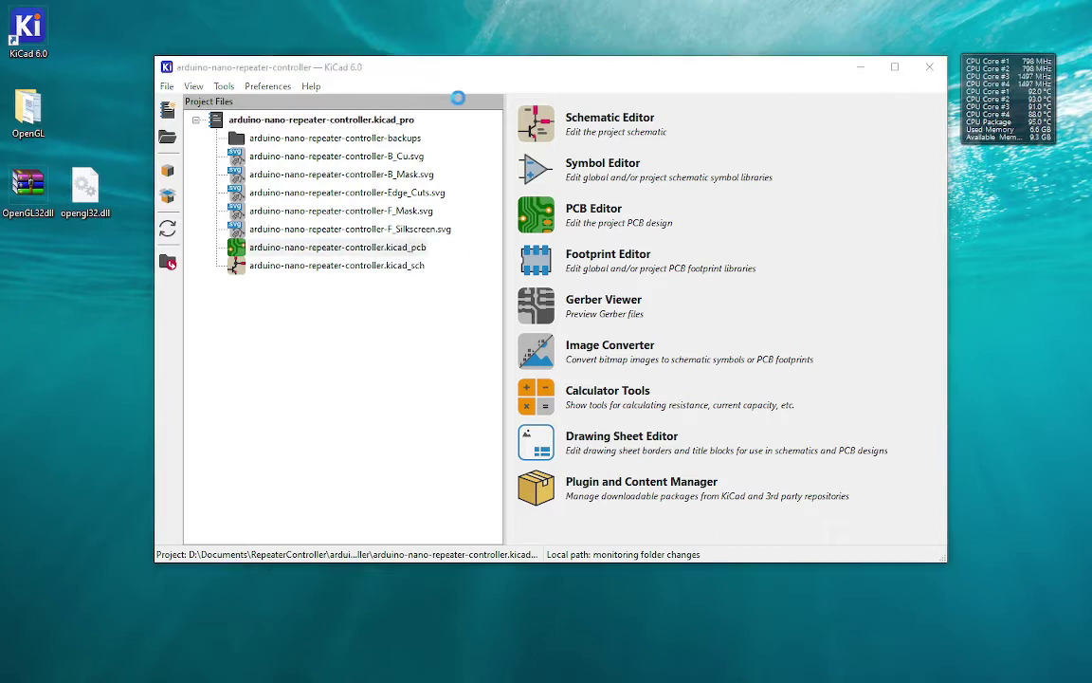
click(569, 344)
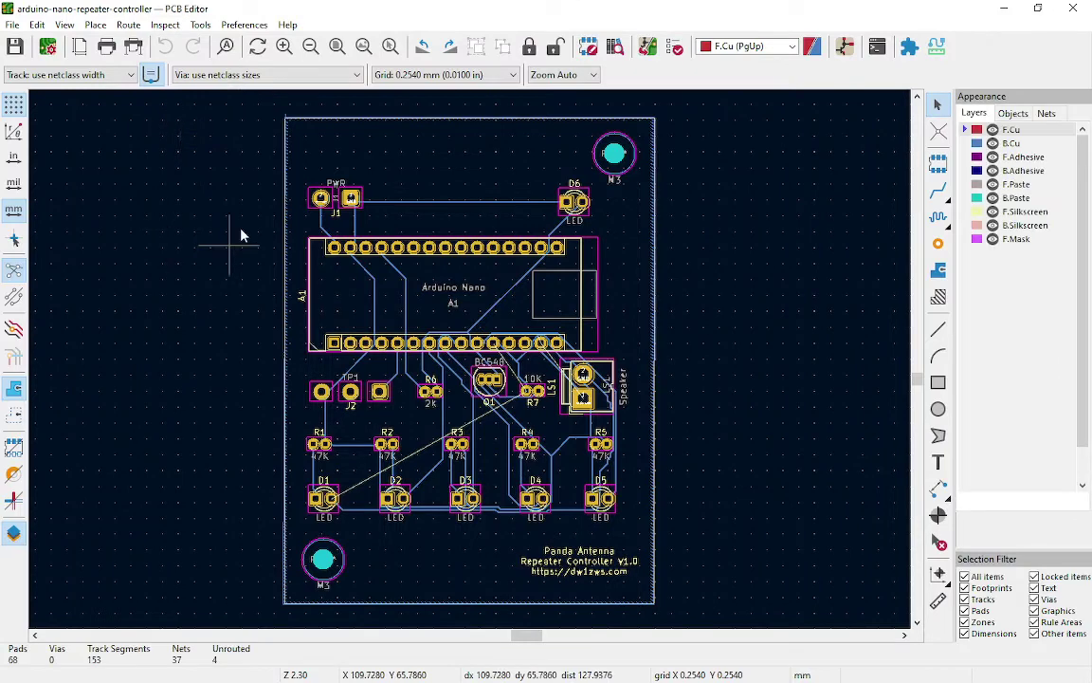
- Open the 3D Viewer, which reports unsupported OpenGL 1.5, then close it and the PCB Editor
click(63, 24)
click(109, 84)
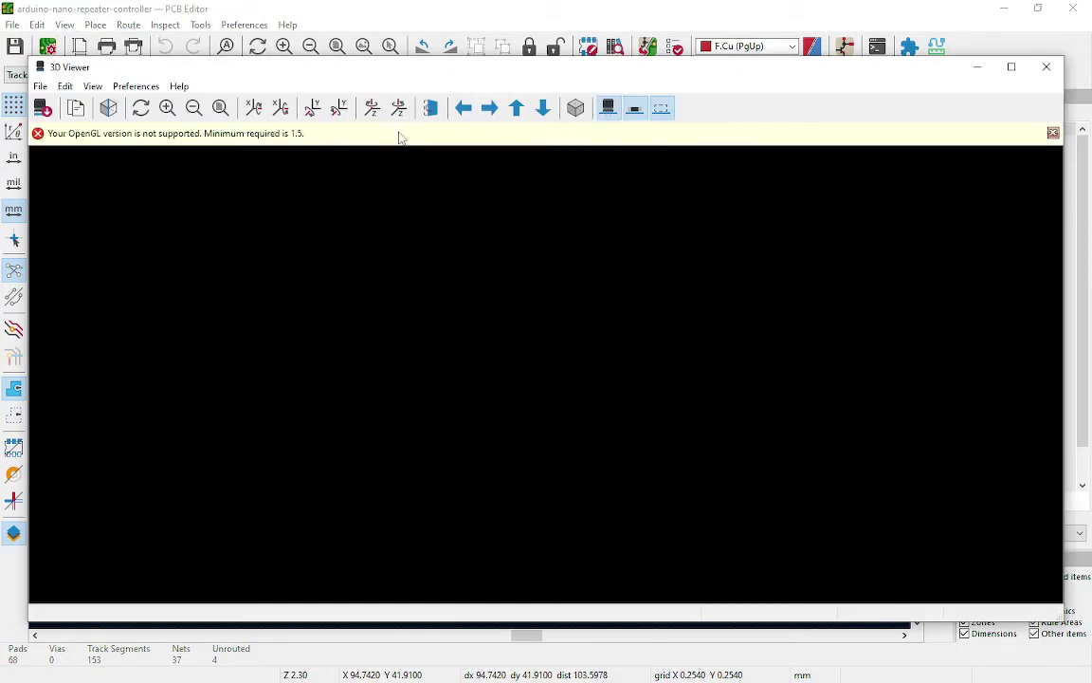
click(1043, 74)
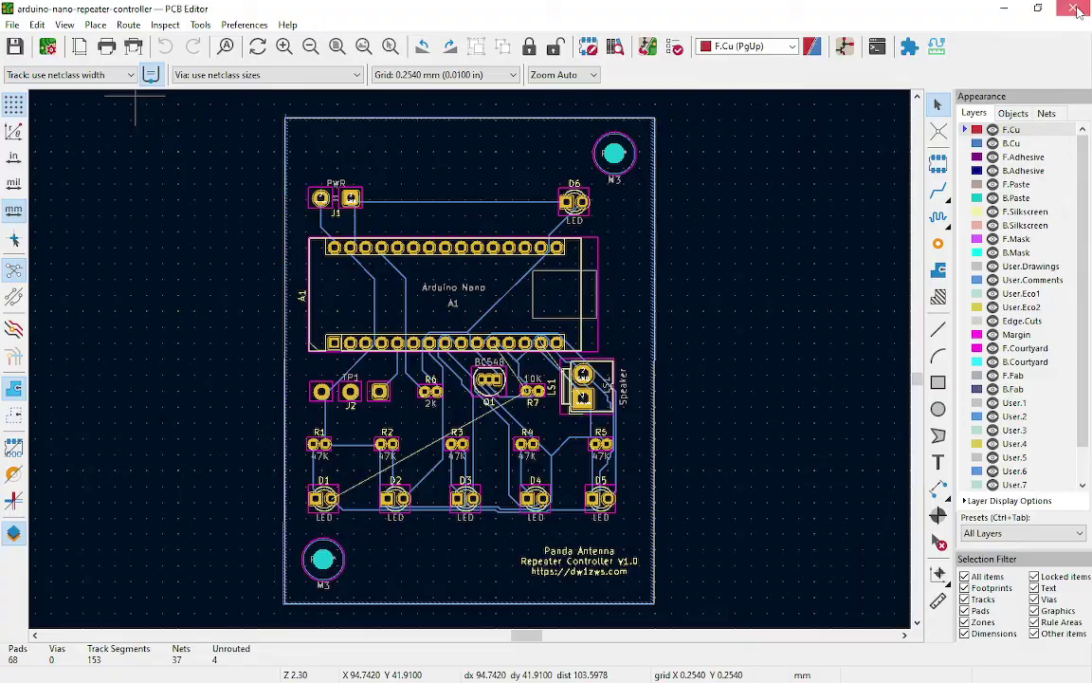
click(1076, 9)
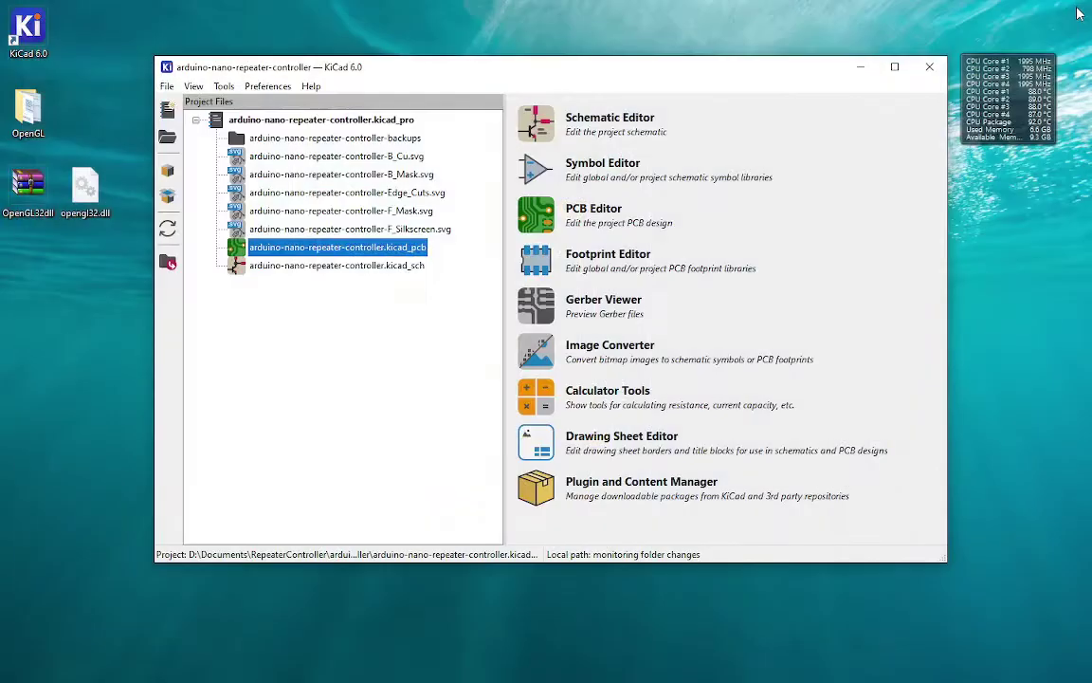
- Close the KiCad project manager and copy opengl32.dll from the desktop
click(929, 66)
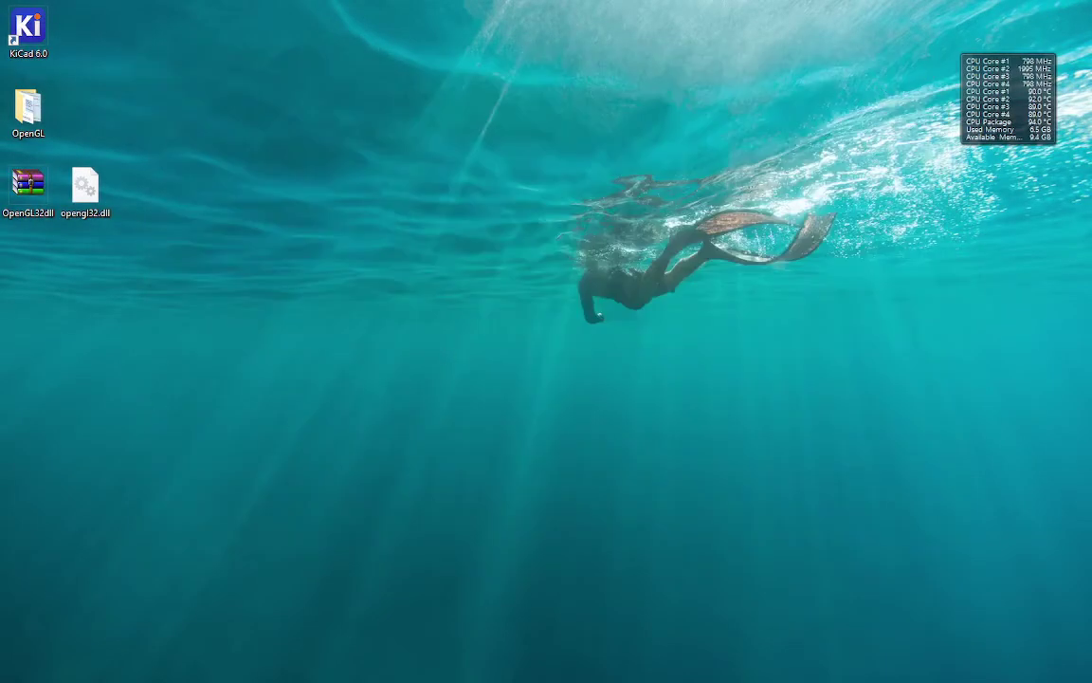
right_click(83, 180)
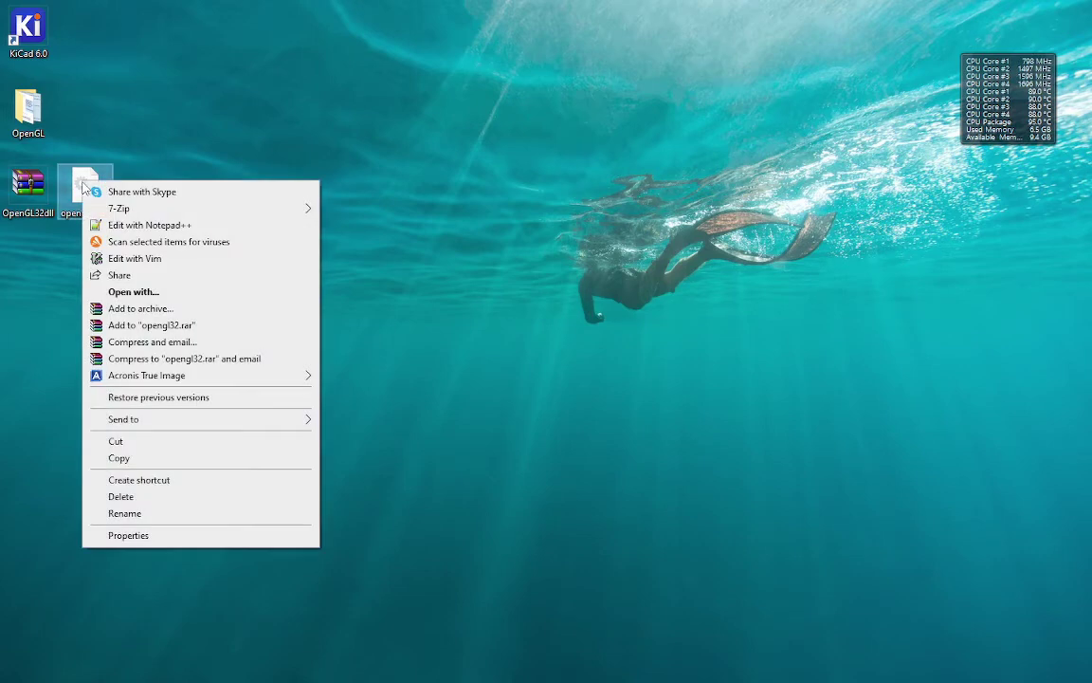
click(163, 462)
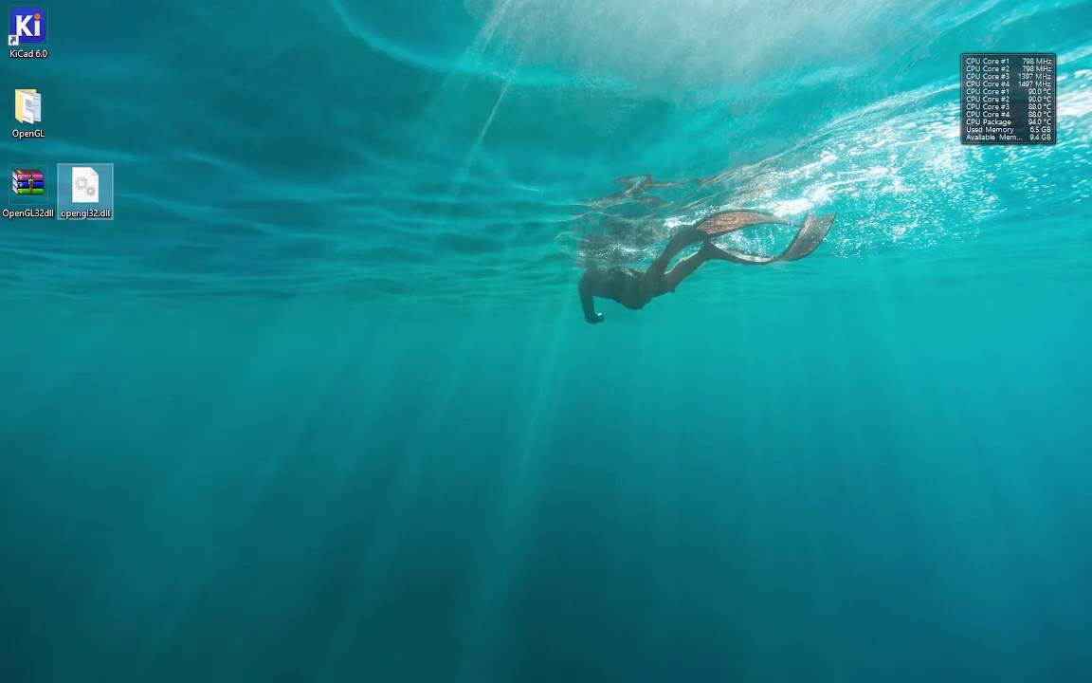
- In File Explorer, browse to G:\Program Files\KiCad\6.0\bin
key(alt+Tab)
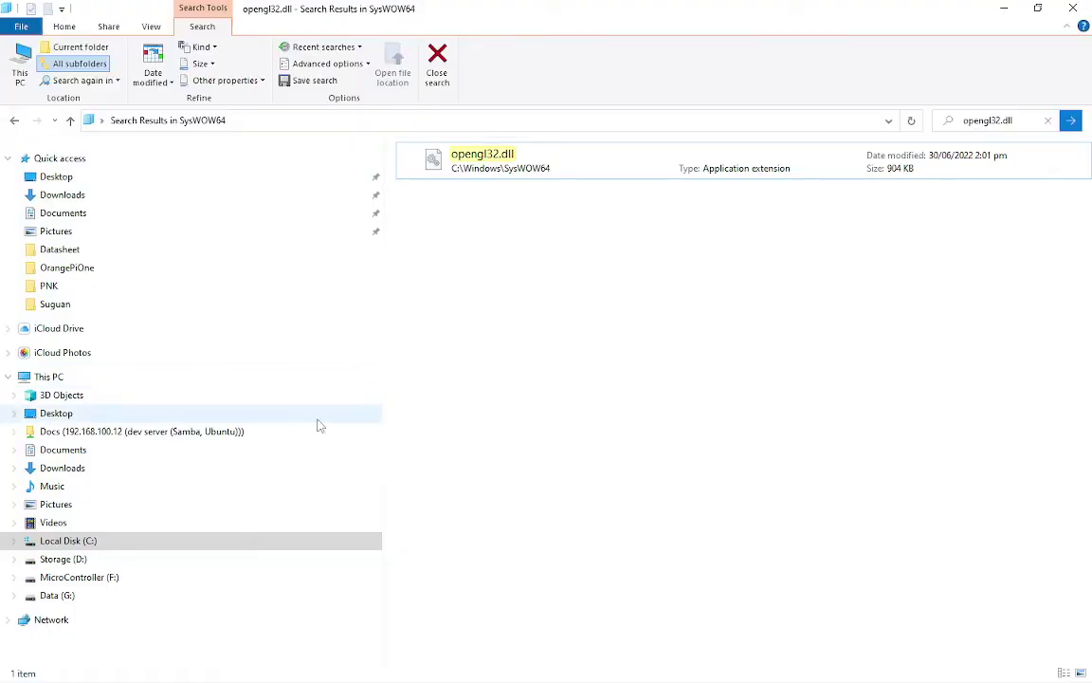
click(63, 598)
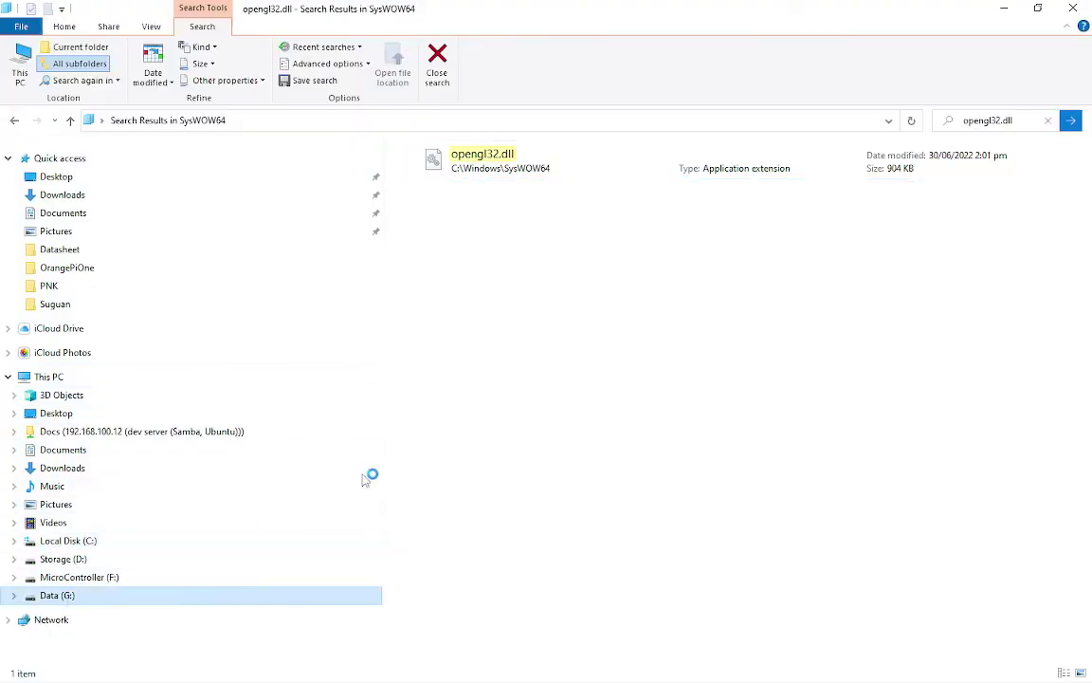
scroll(483, 464, down, 1)
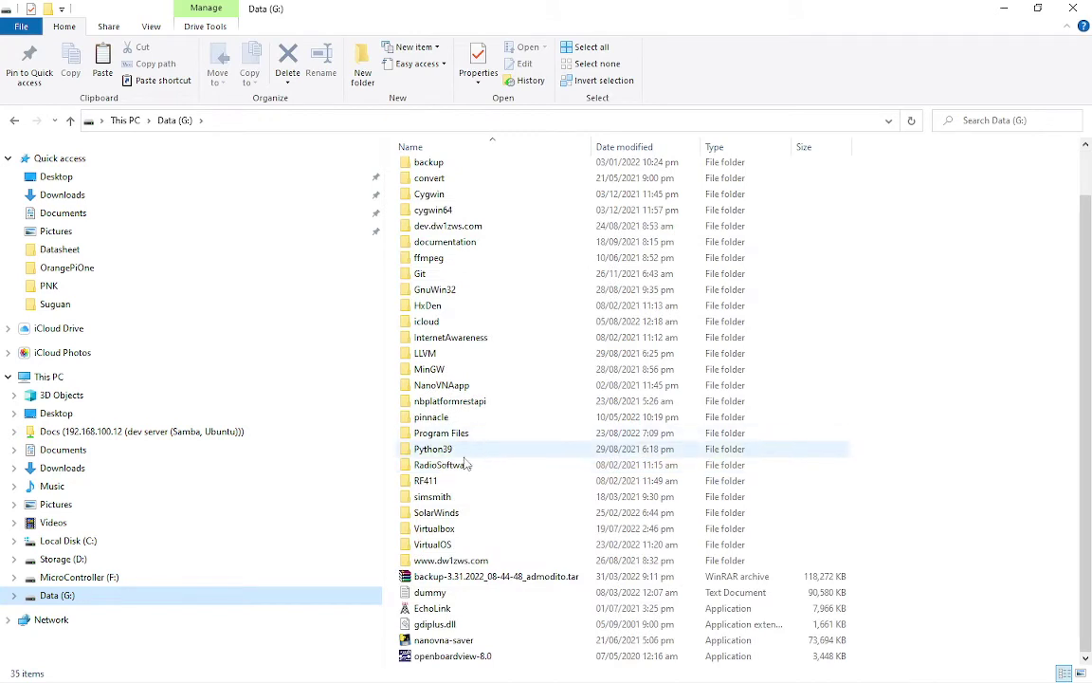
click(443, 434)
double_click(443, 435)
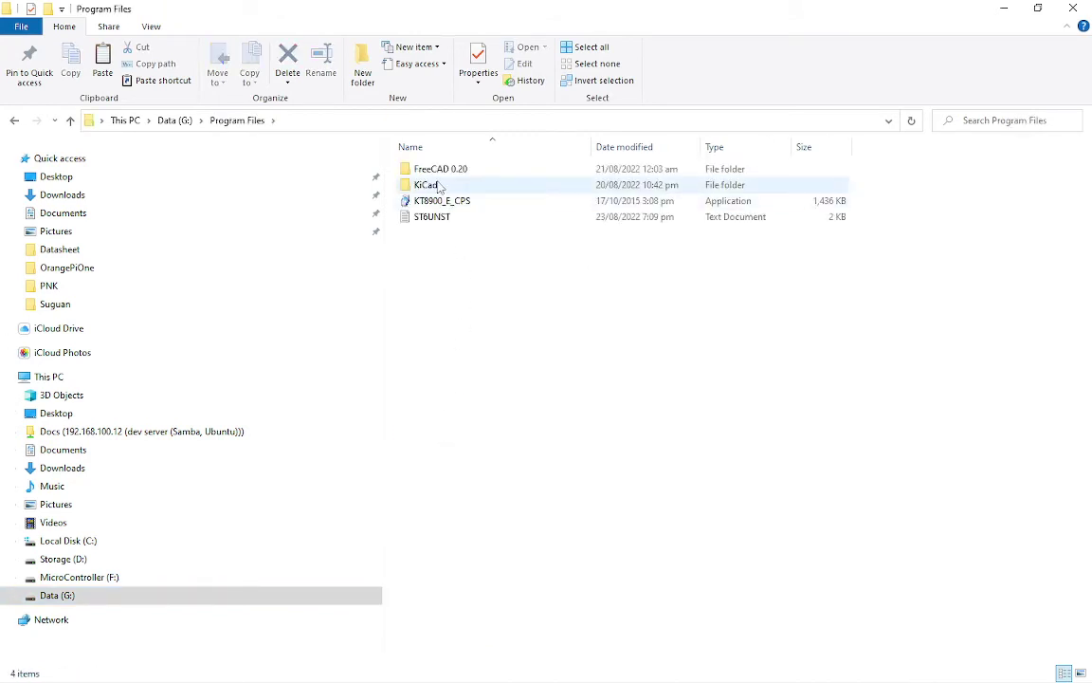
click(438, 186)
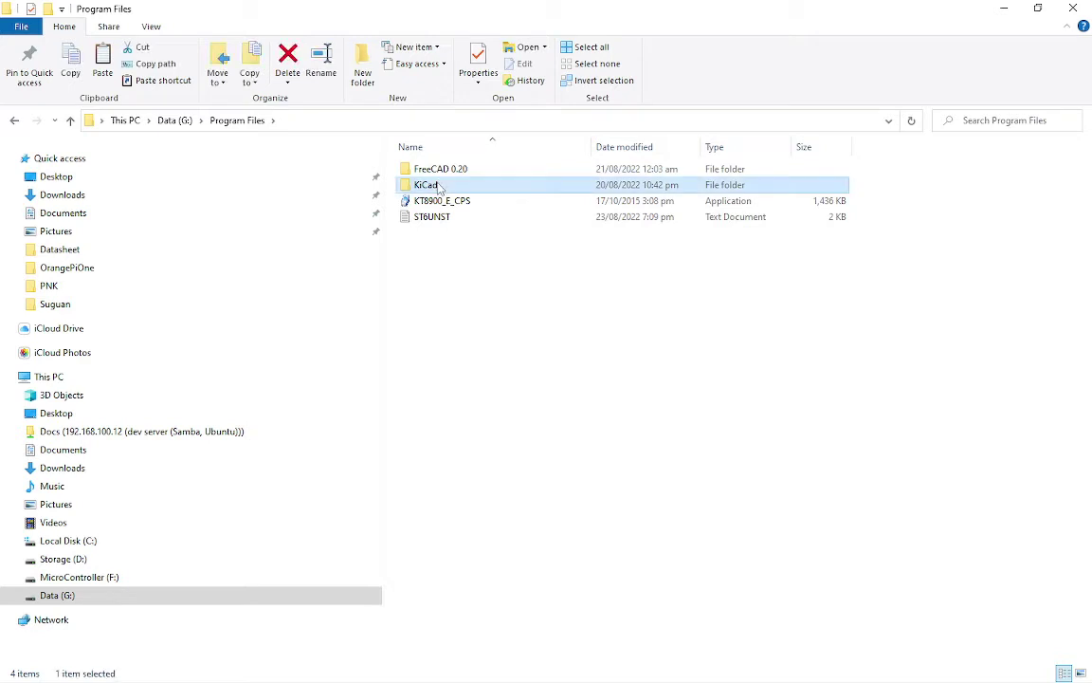
double_click(438, 185)
click(434, 176)
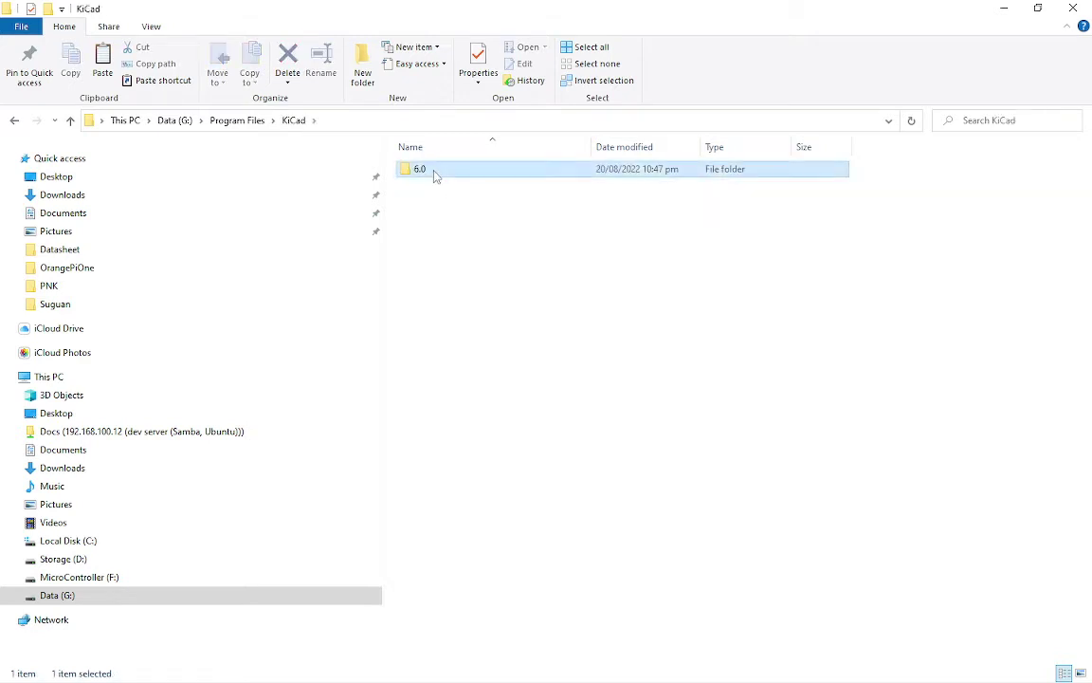
double_click(435, 177)
click(446, 171)
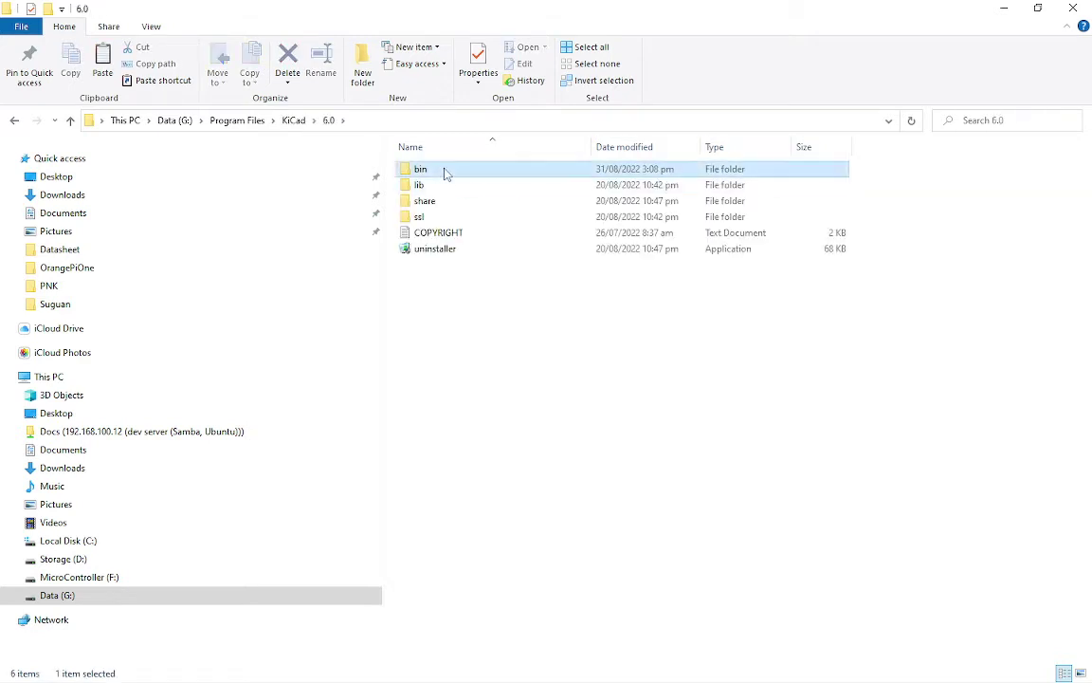
double_click(445, 171)
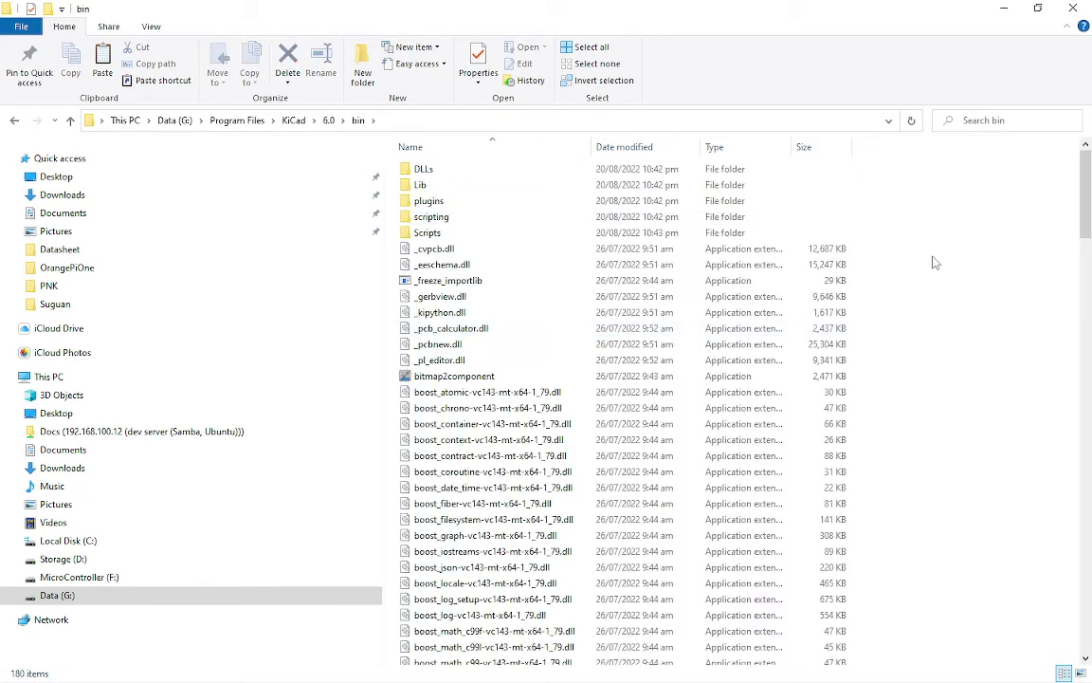
- Paste opengl32.dll into the bin folder and search to confirm the 25.4 MB file is there
right_click(941, 254)
click(932, 355)
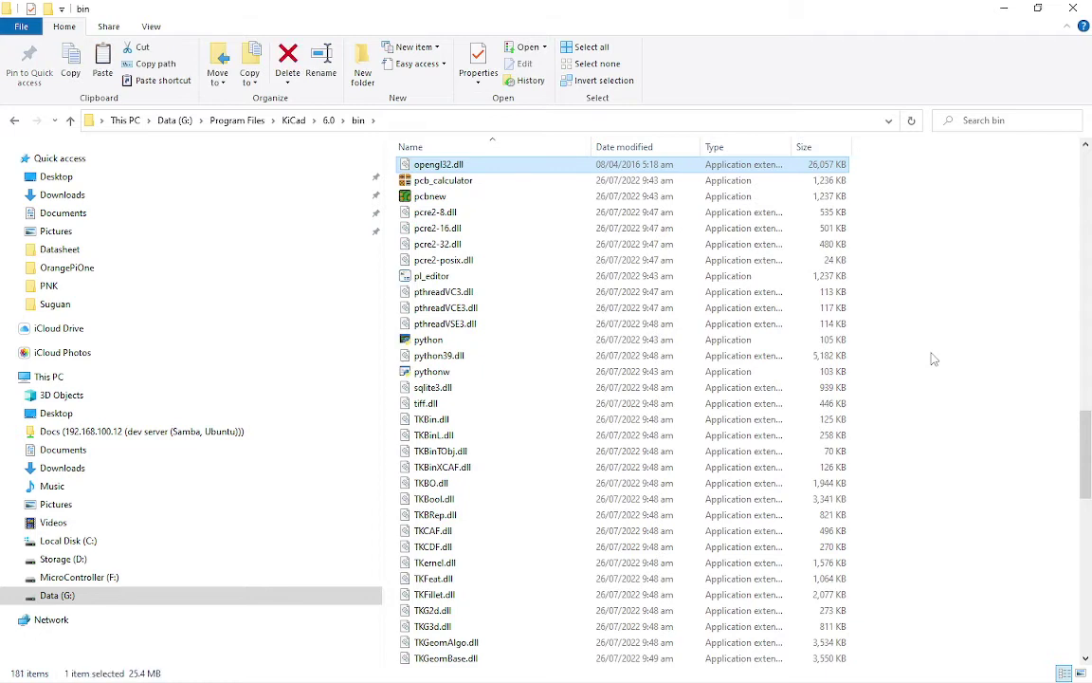
click(977, 120)
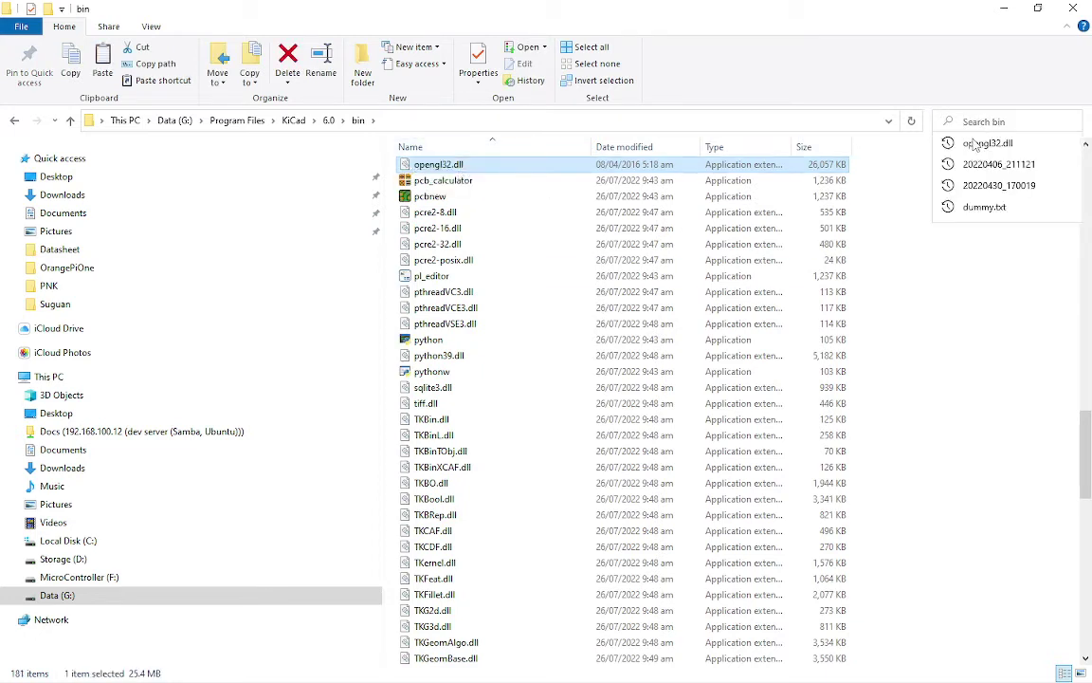
click(1019, 143)
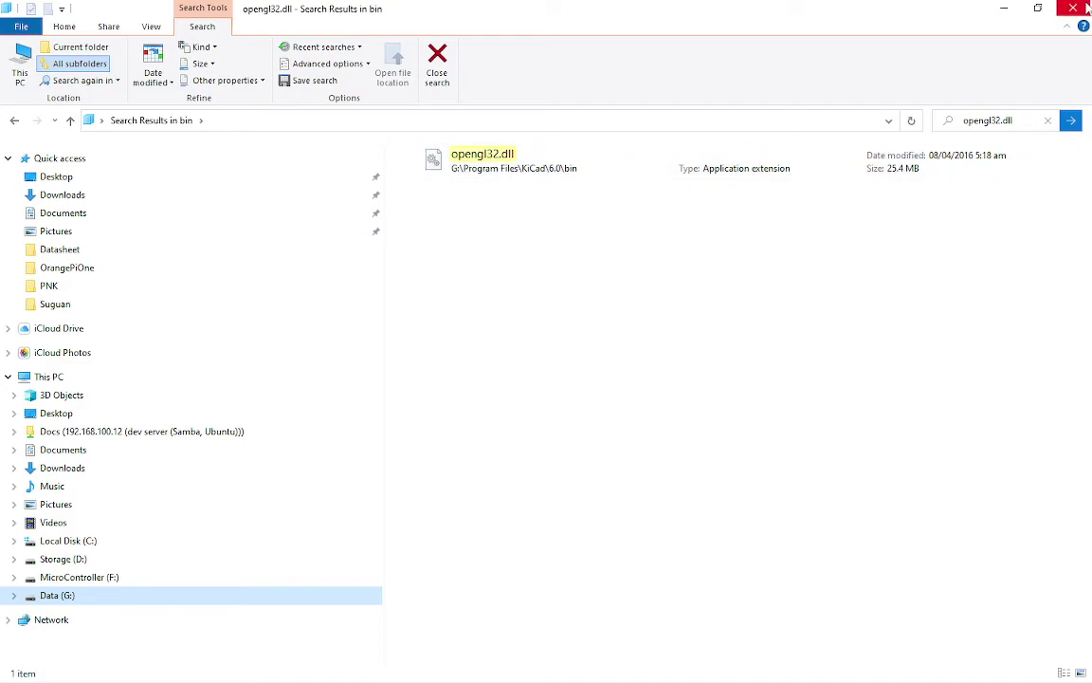
- Minimize Explorer, launch KiCad 6.0, and open the arduino-nano-repeater-controller board in the PCB Editor
click(1004, 8)
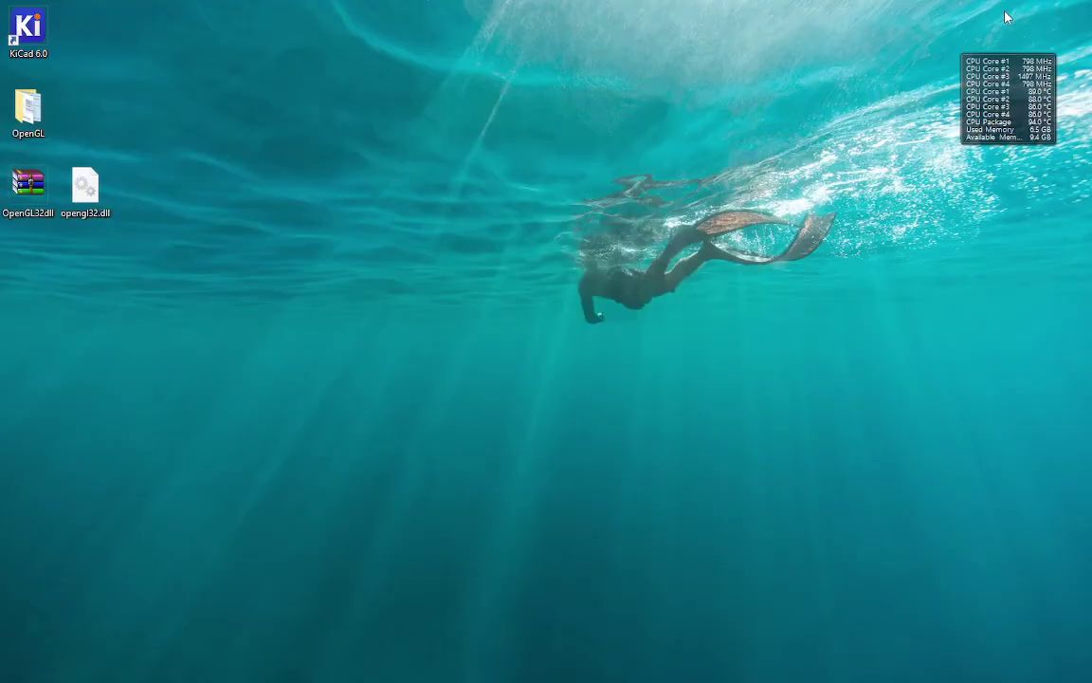
click(28, 30)
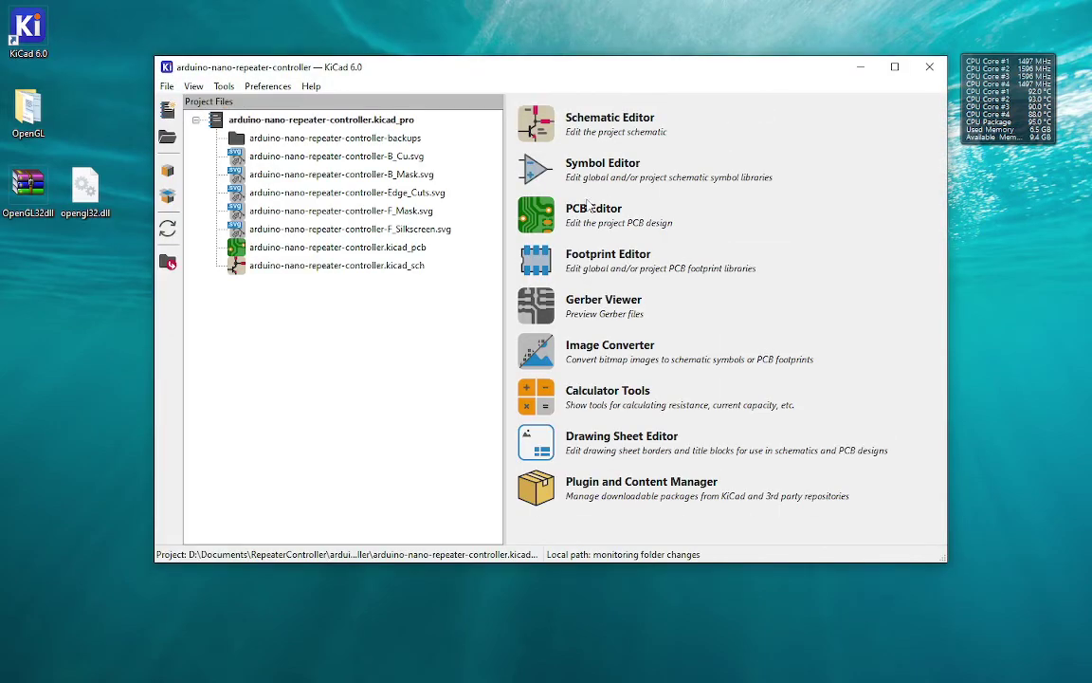
double_click(422, 247)
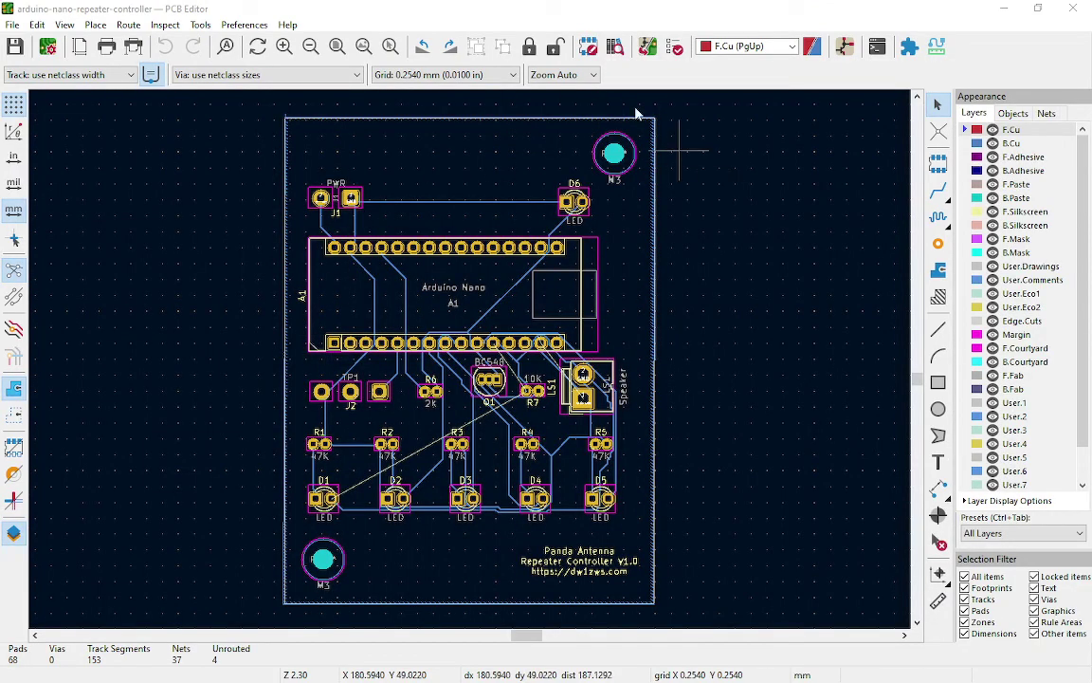
- Open the 3D Viewer, now rendering the board, tilt it into perspective, then close it
click(64, 25)
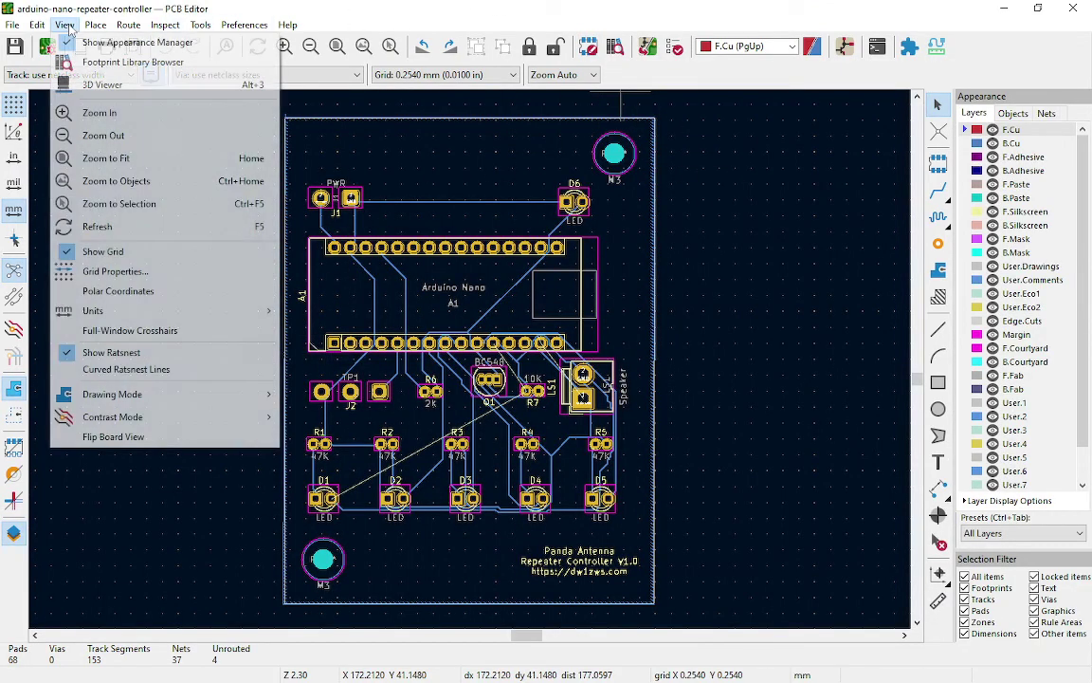
click(102, 85)
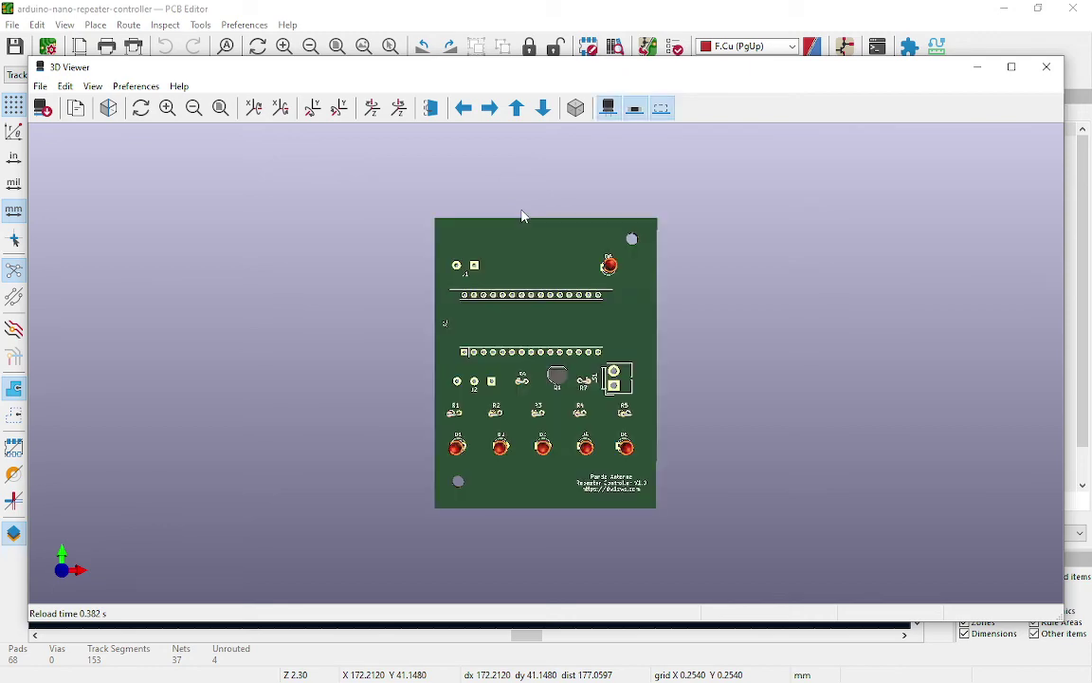
mouse_move(574, 315)
mouse_down()
mouse_move(517, 307)
mouse_move(664, 263)
mouse_move(799, 339)
mouse_move(588, 345)
mouse_move(516, 275)
mouse_move(411, 239)
mouse_move(385, 298)
mouse_move(637, 259)
mouse_move(650, 329)
mouse_move(545, 311)
mouse_move(559, 441)
mouse_move(498, 407)
mouse_move(588, 498)
mouse_move(656, 473)
mouse_move(525, 456)
mouse_move(585, 304)
mouse_move(531, 321)
mouse_move(597, 371)
mouse_move(499, 282)
mouse_move(568, 274)
mouse_move(546, 312)
mouse_move(624, 276)
mouse_move(566, 306)
mouse_move(563, 332)
mouse_up()
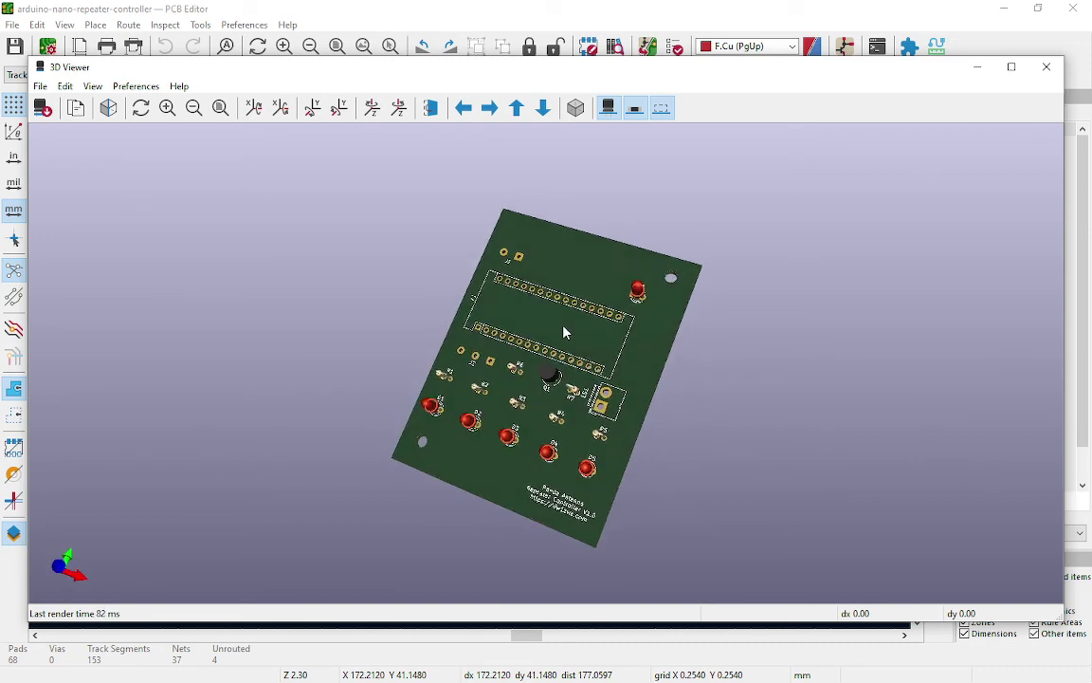
click(1047, 72)
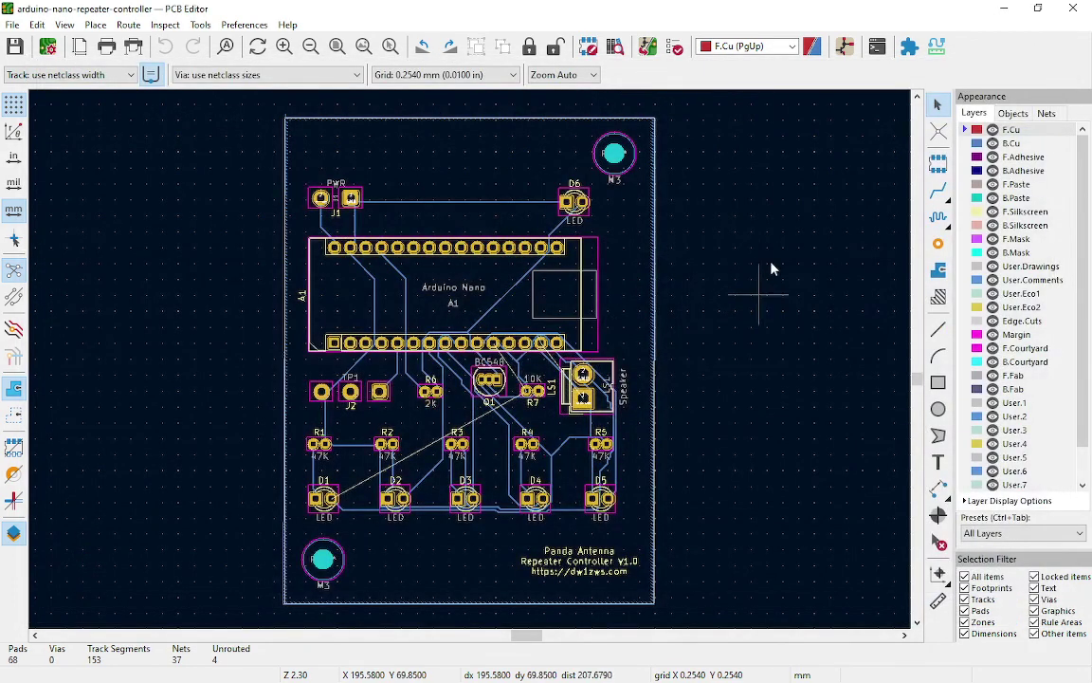